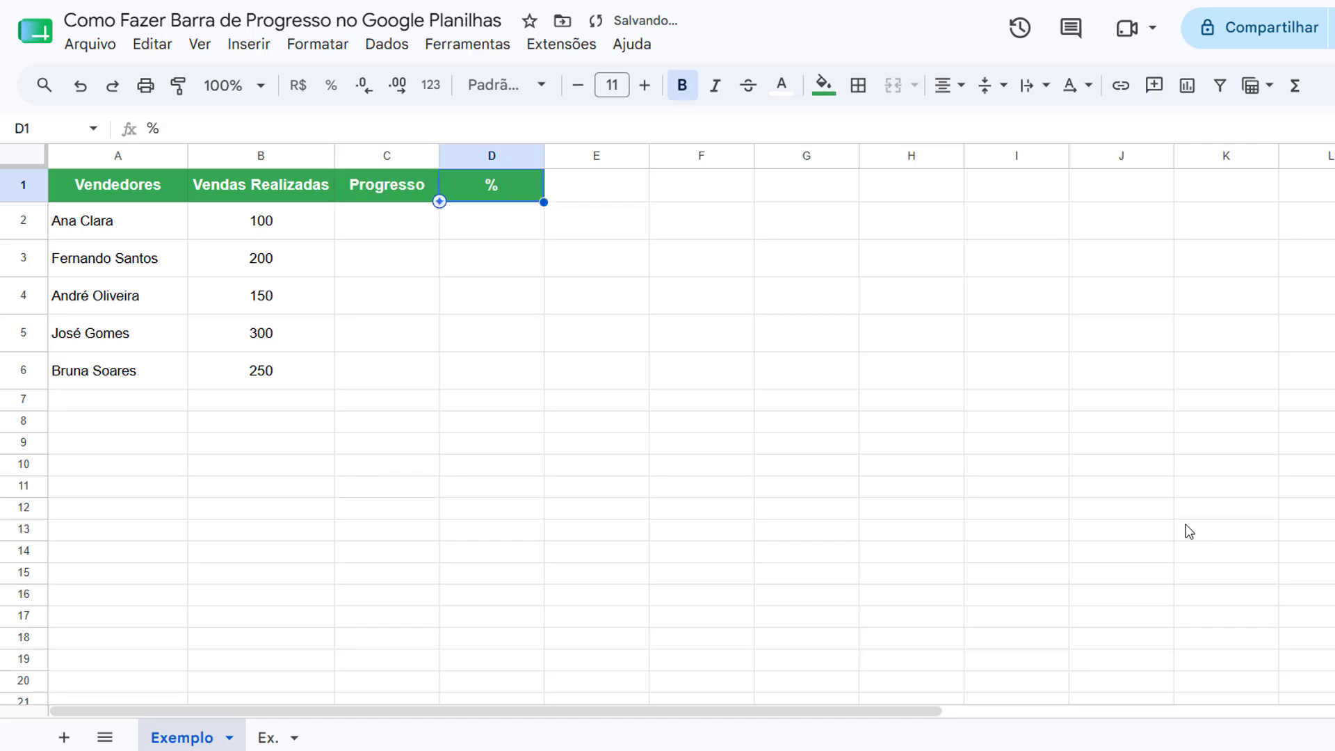
Enter =B2/300 in D2 of the % column and fill the formula down through D6.
{"action": "left_click", "coordinate": [1188, 531]}
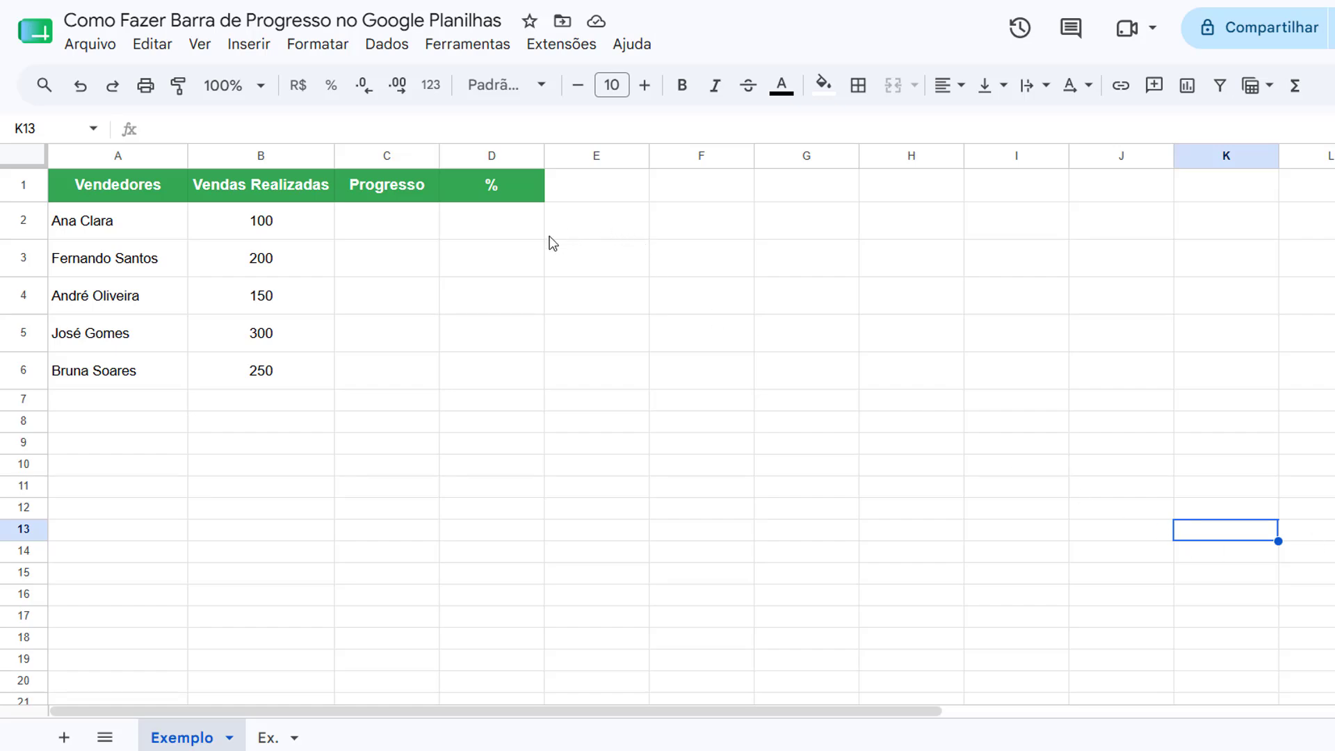
{"action": "left_click", "coordinate": [529, 235]}
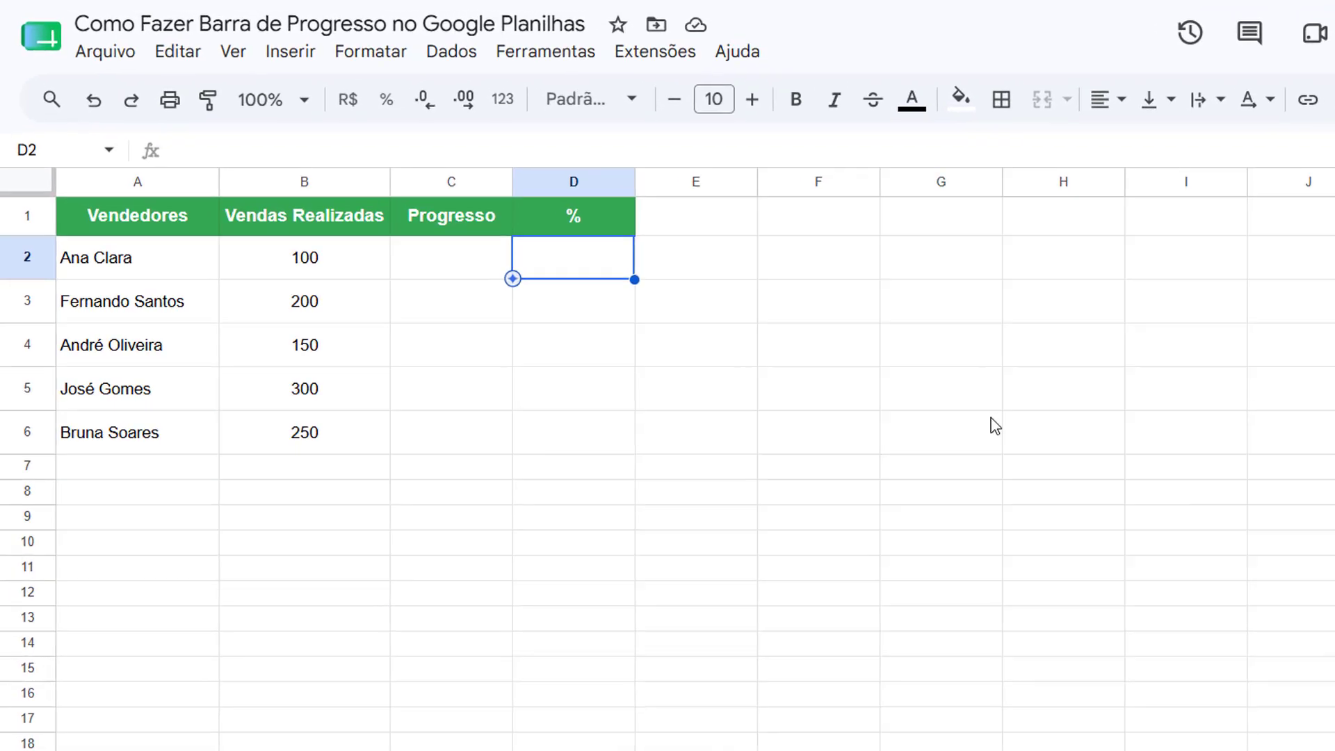
{"action": "type", "text": "="}
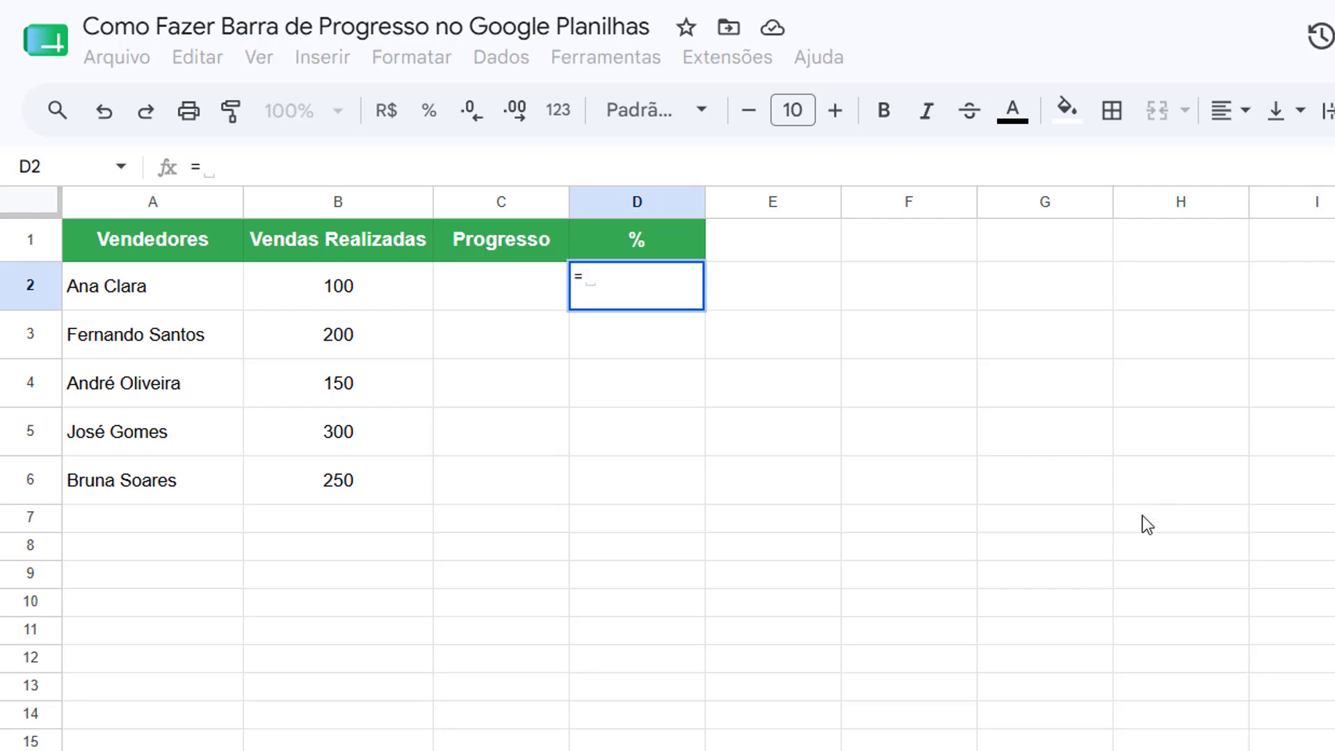
{"action": "left_click", "coordinate": [368, 299]}
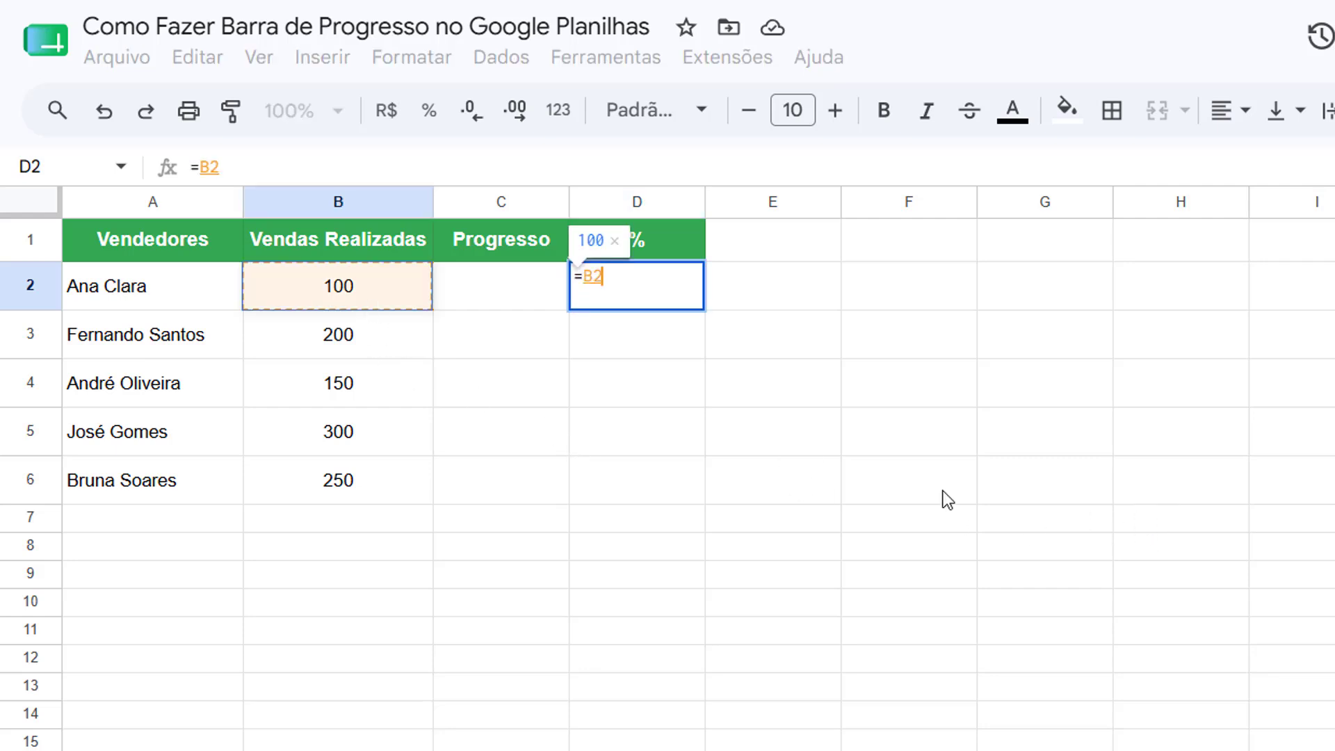
{"action": "type", "text": "/"}
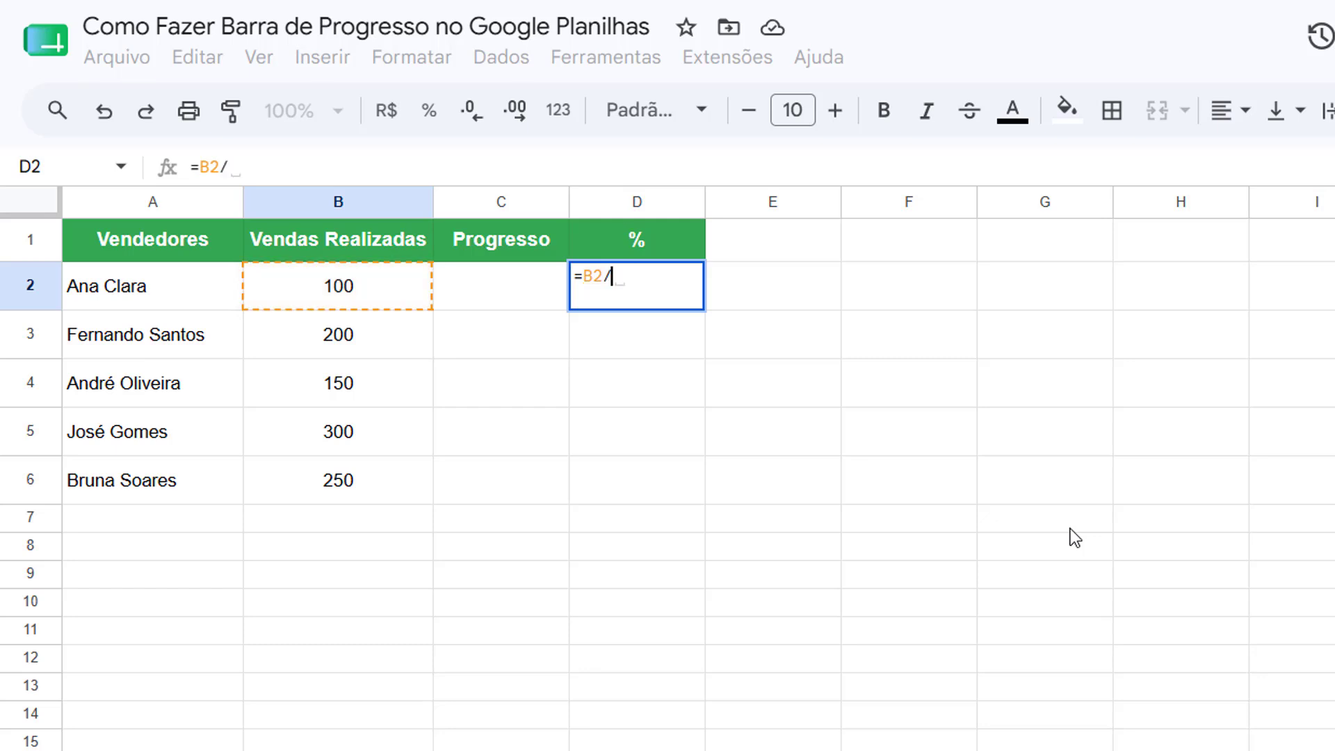
{"action": "type", "text": "300"}
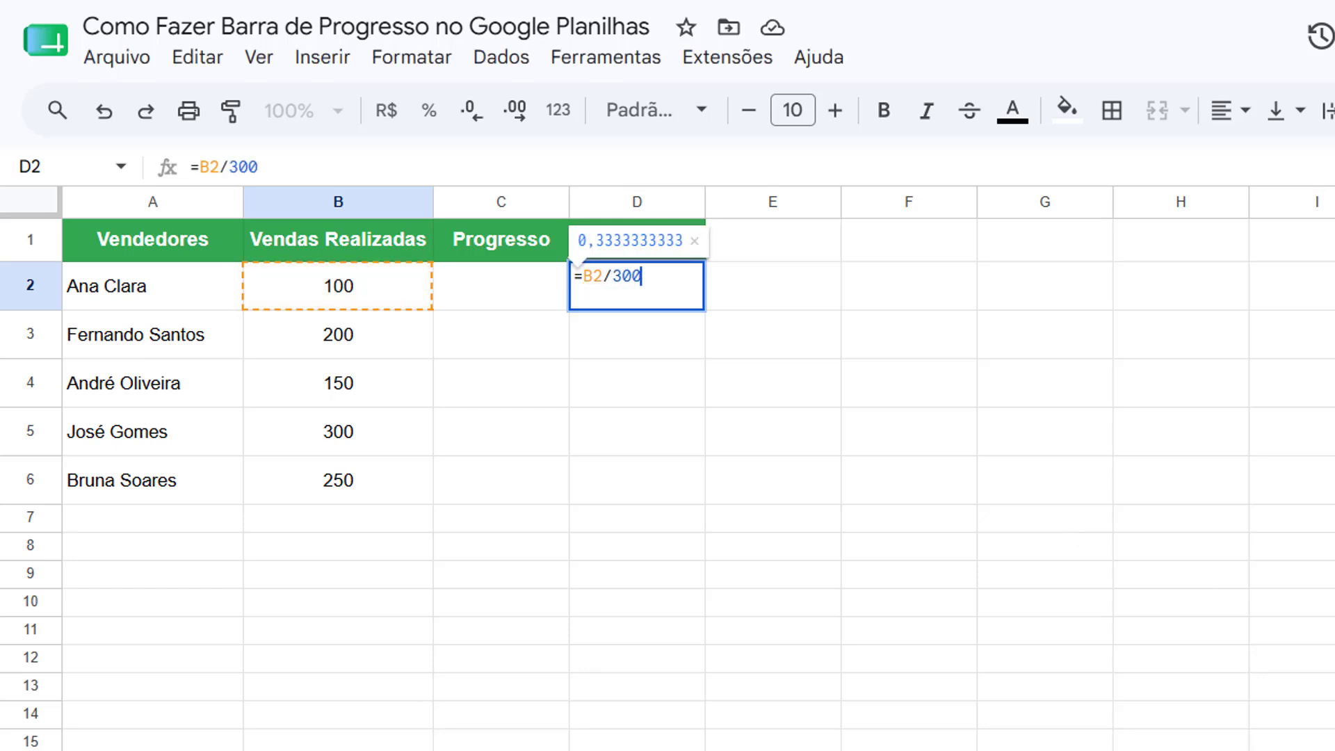
{"action": "key", "text": "ctrl+Return"}
{"action": "left_click_drag", "start_coordinate": [703, 310], "coordinate": [695, 498]}
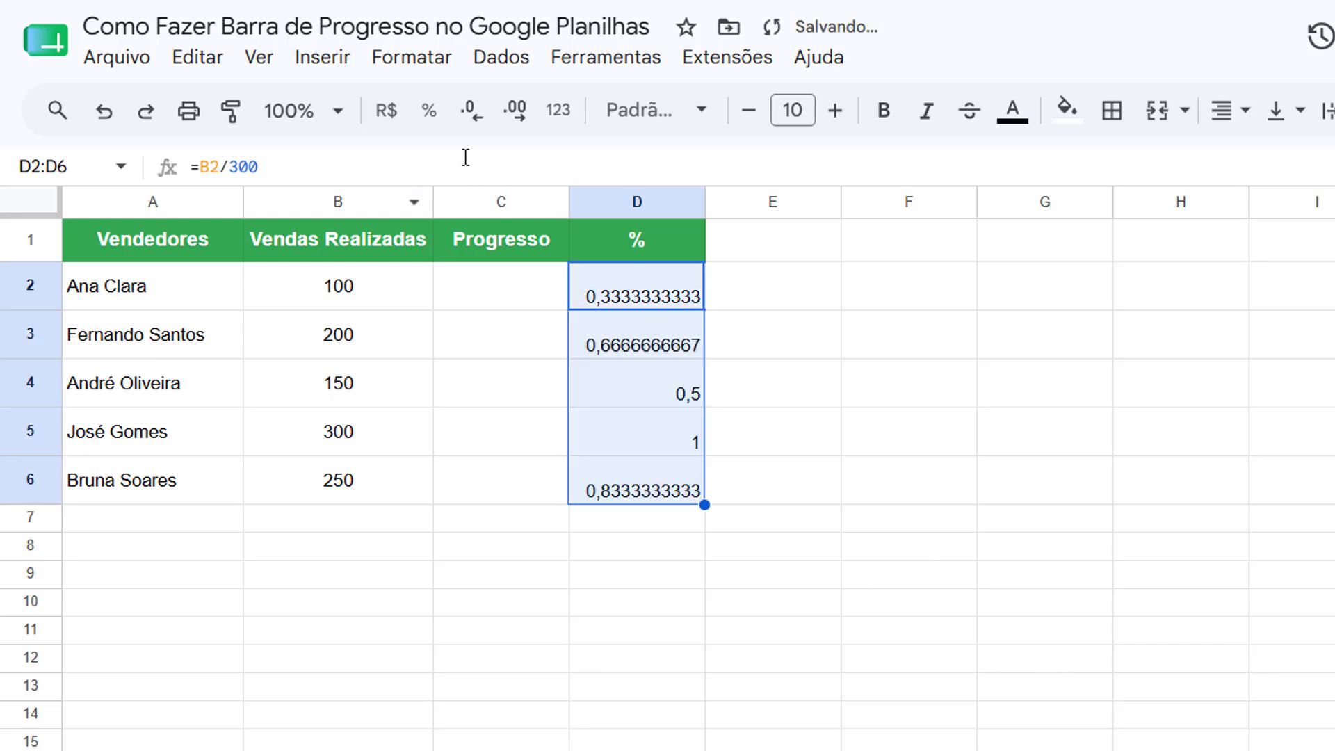
Format D2:D6 as percentages with no decimal places.
{"action": "left_click", "coordinate": [430, 110]}
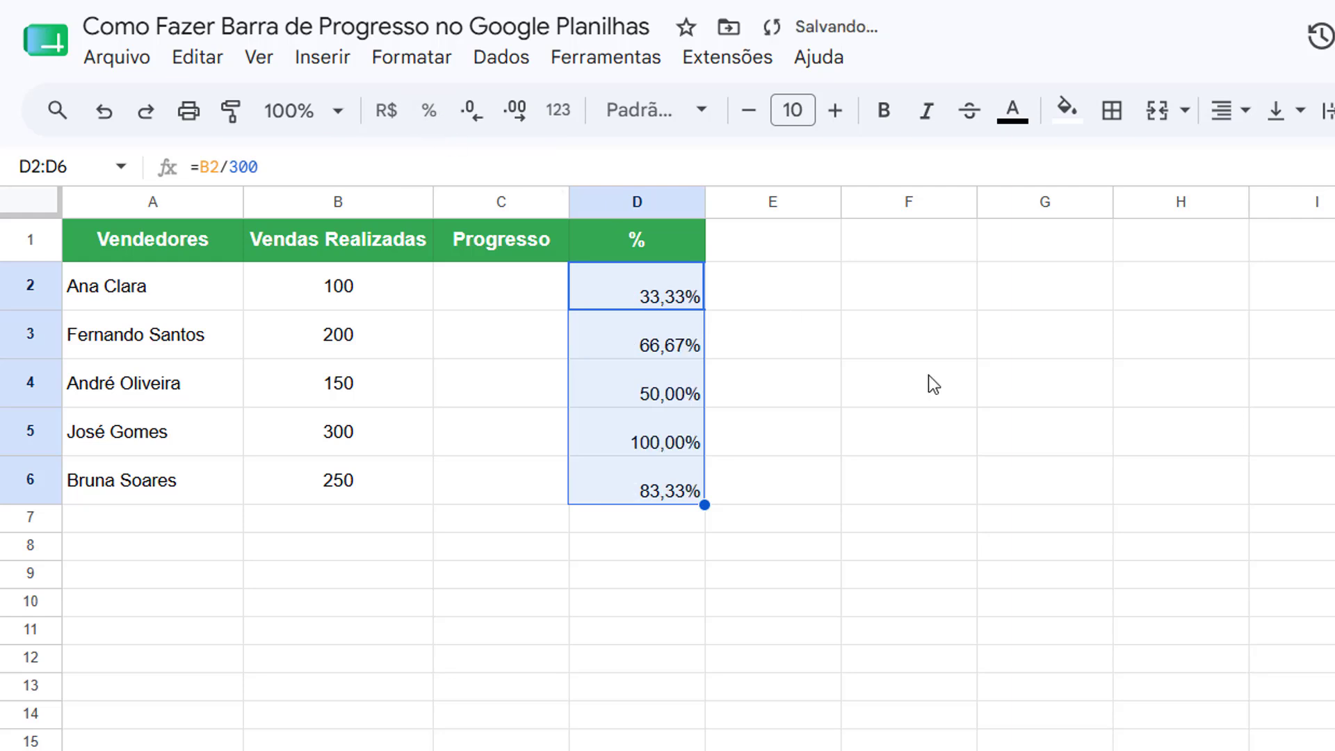
{"action": "left_click", "coordinate": [477, 126]}
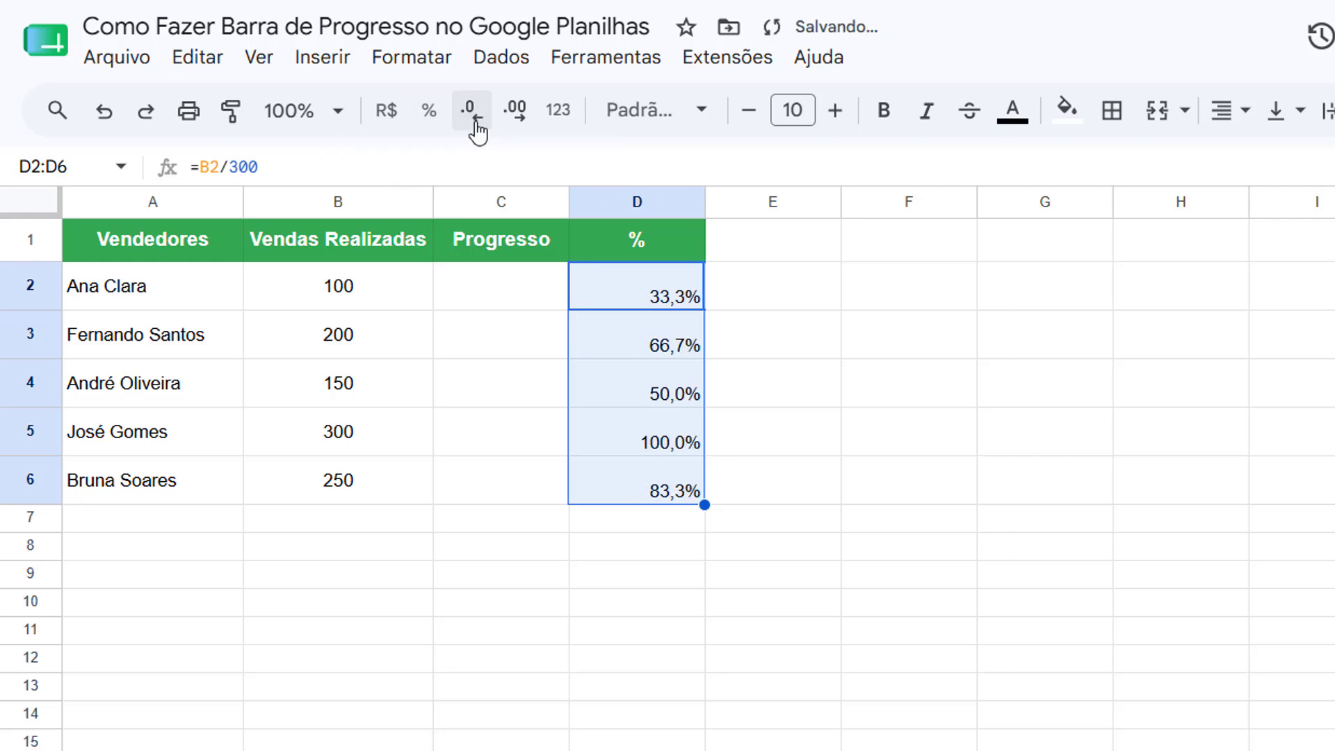
{"action": "left_click", "coordinate": [477, 126]}
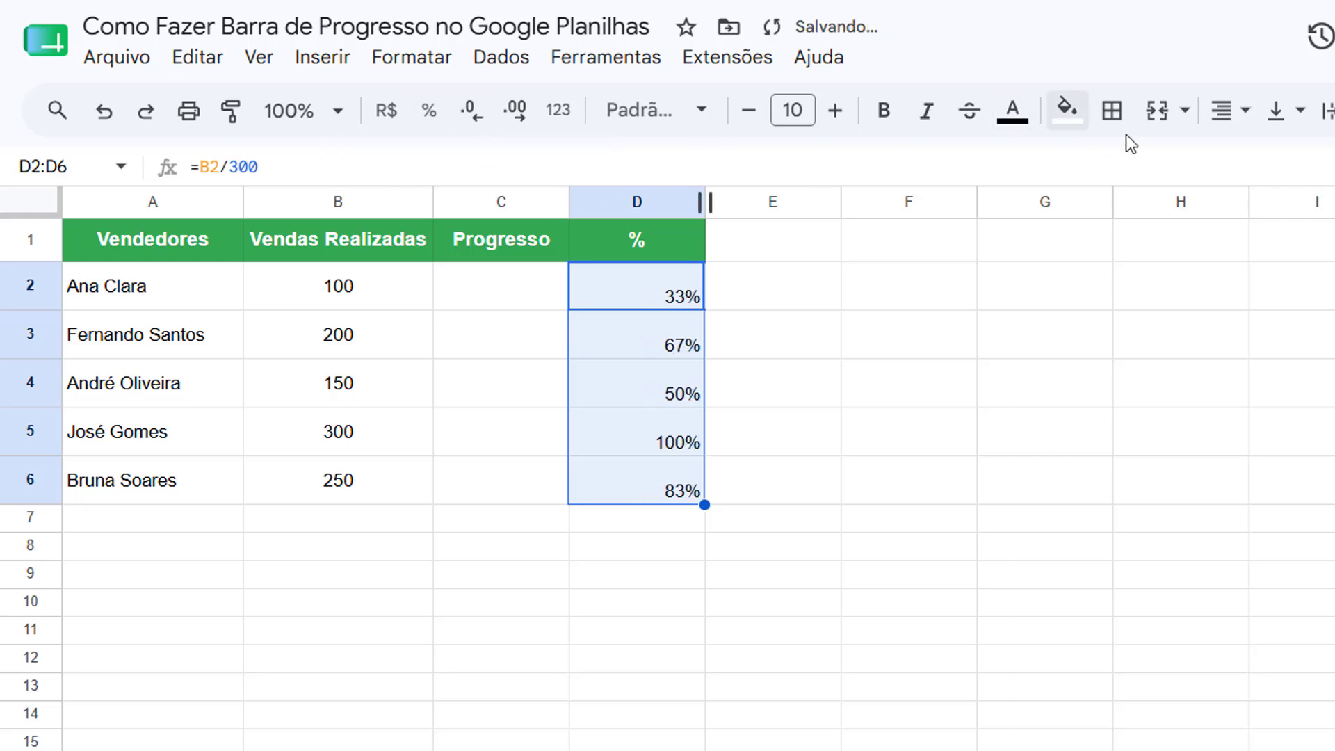
Center the percentages in D2:D6 both horizontally and vertically.
{"action": "left_click", "coordinate": [1244, 114]}
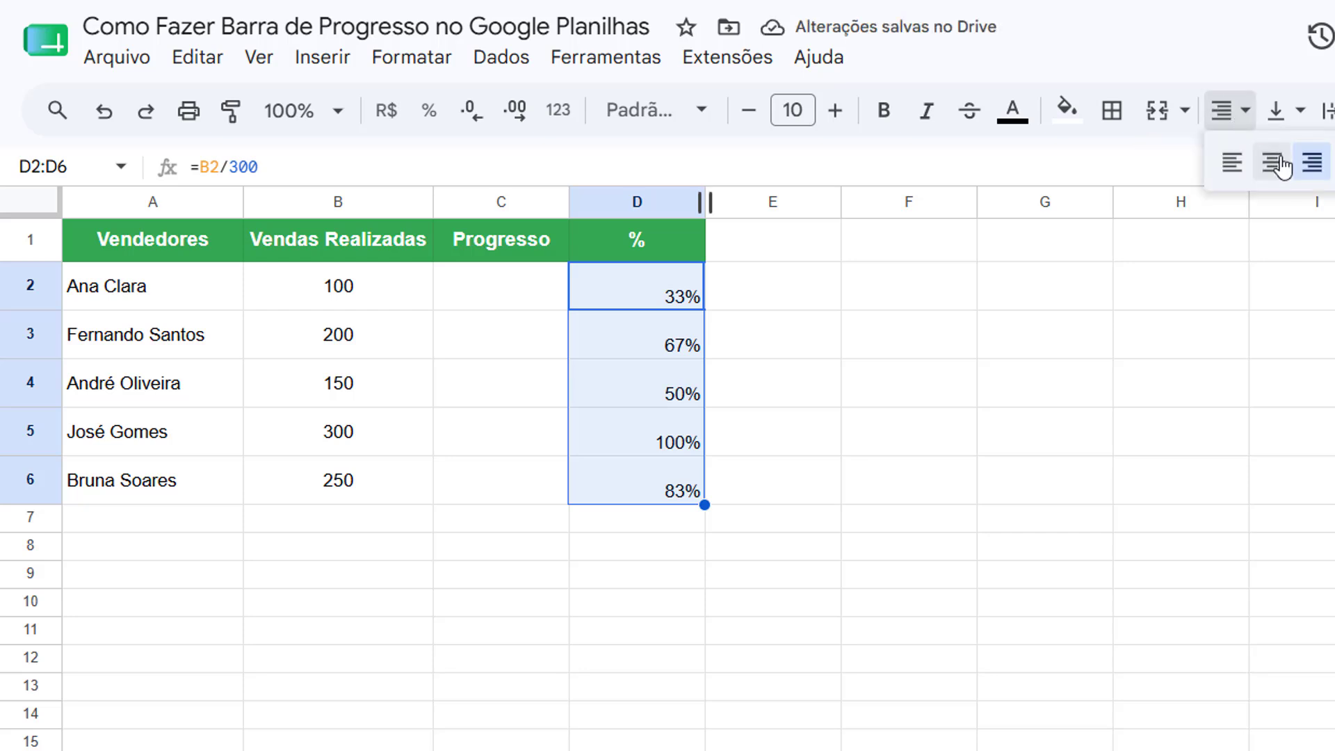
{"action": "left_click", "coordinate": [1274, 164]}
{"action": "left_click", "coordinate": [1276, 115]}
{"action": "left_click", "coordinate": [1316, 175]}
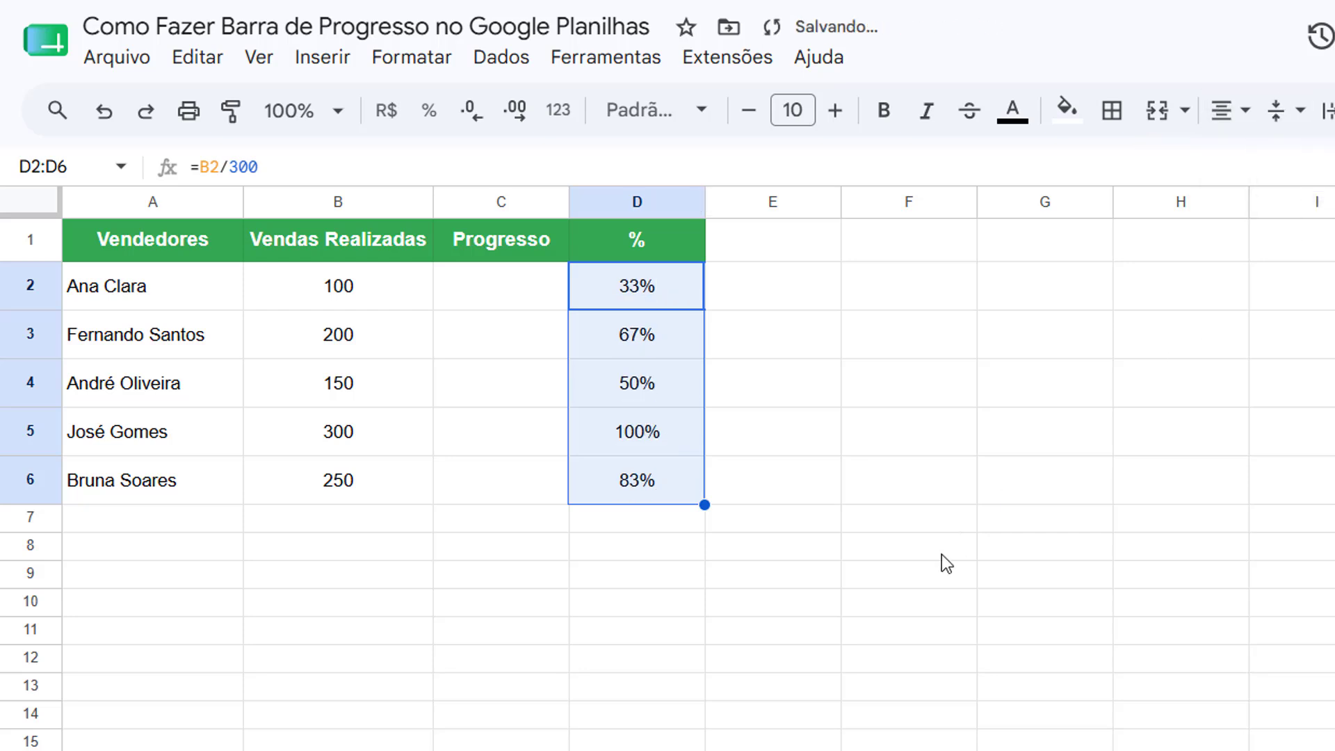
{"action": "left_click", "coordinate": [941, 557]}
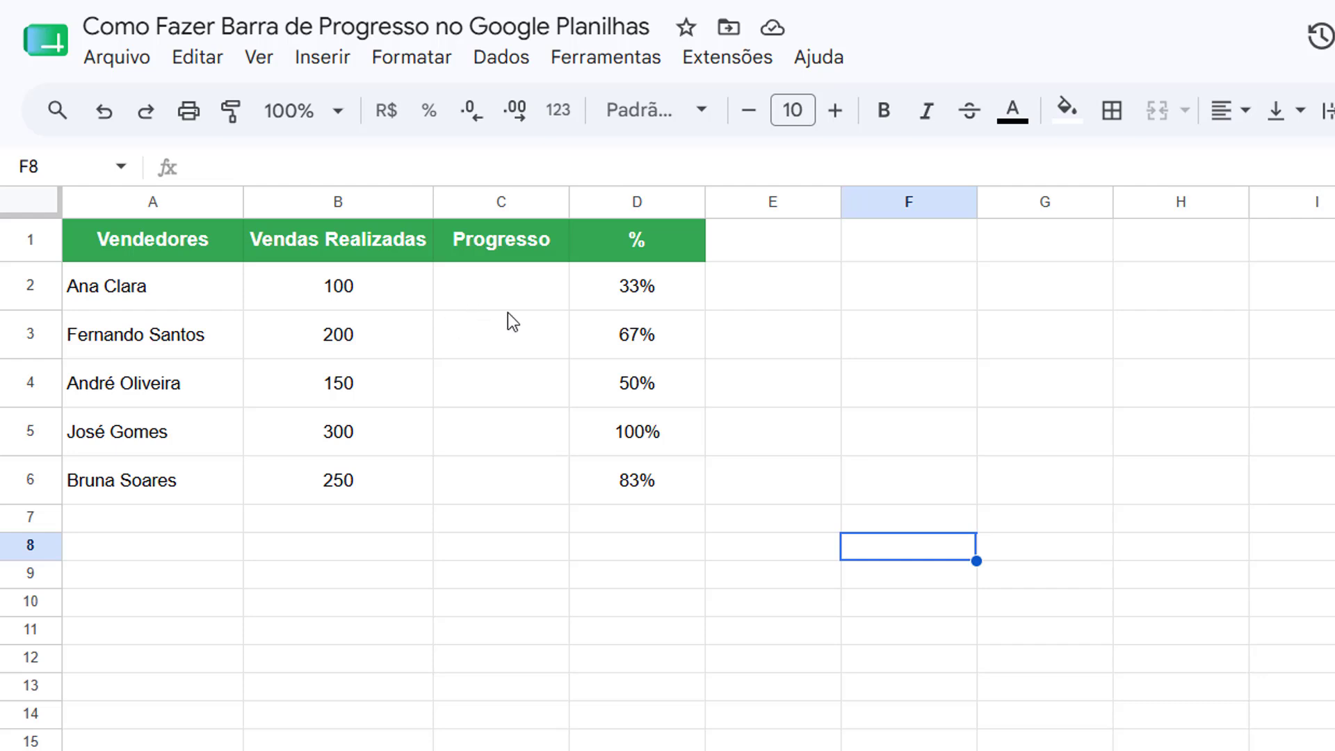
Widen column C, Progresso, to about one and a half times its width.
{"action": "left_click_drag", "start_coordinate": [569, 206], "coordinate": [643, 203]}
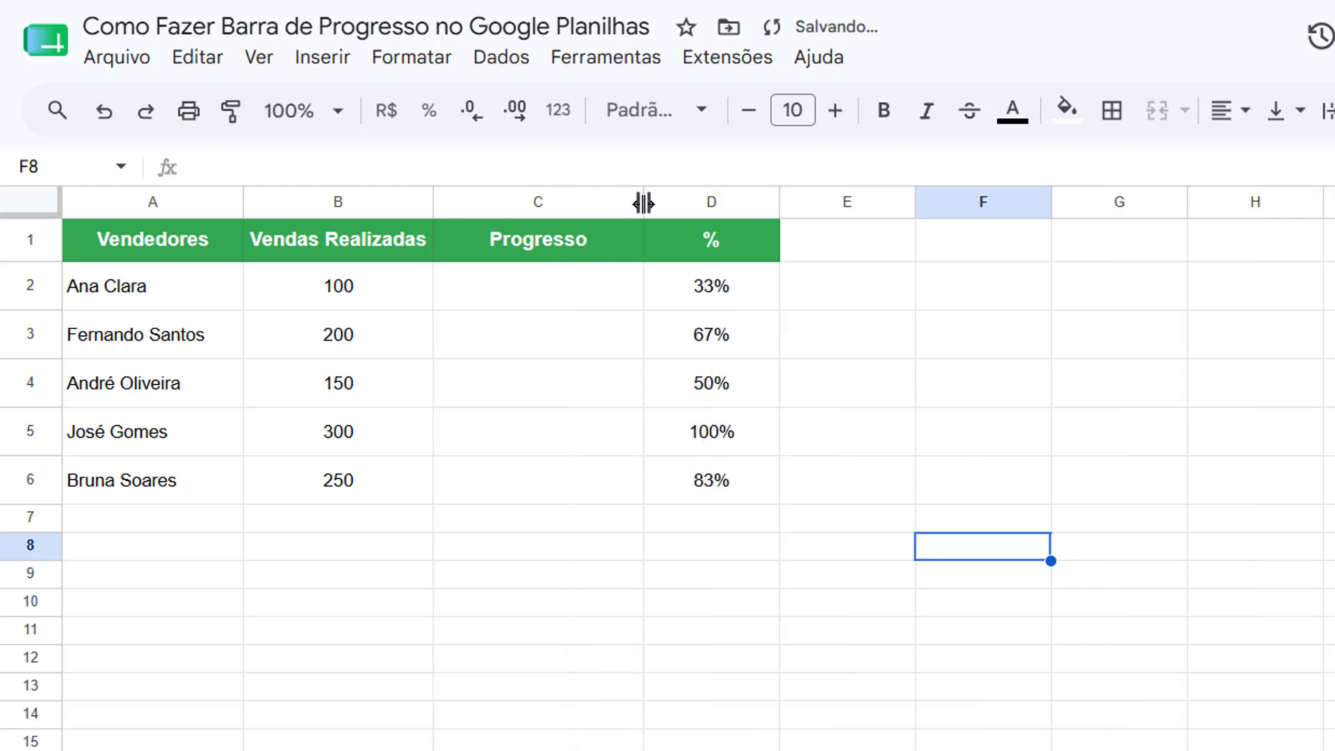
{"action": "left_click", "coordinate": [591, 288]}
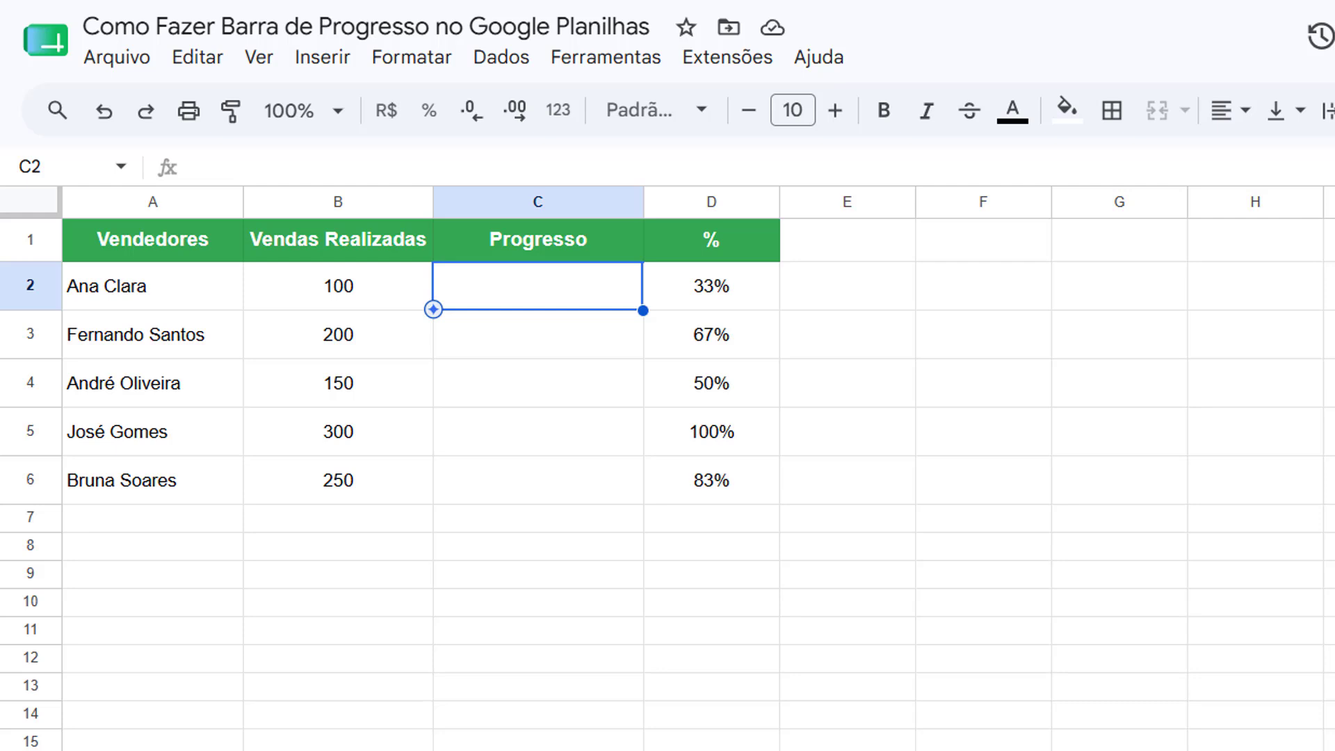
{"action": "left_click", "coordinate": [1334, 686]}
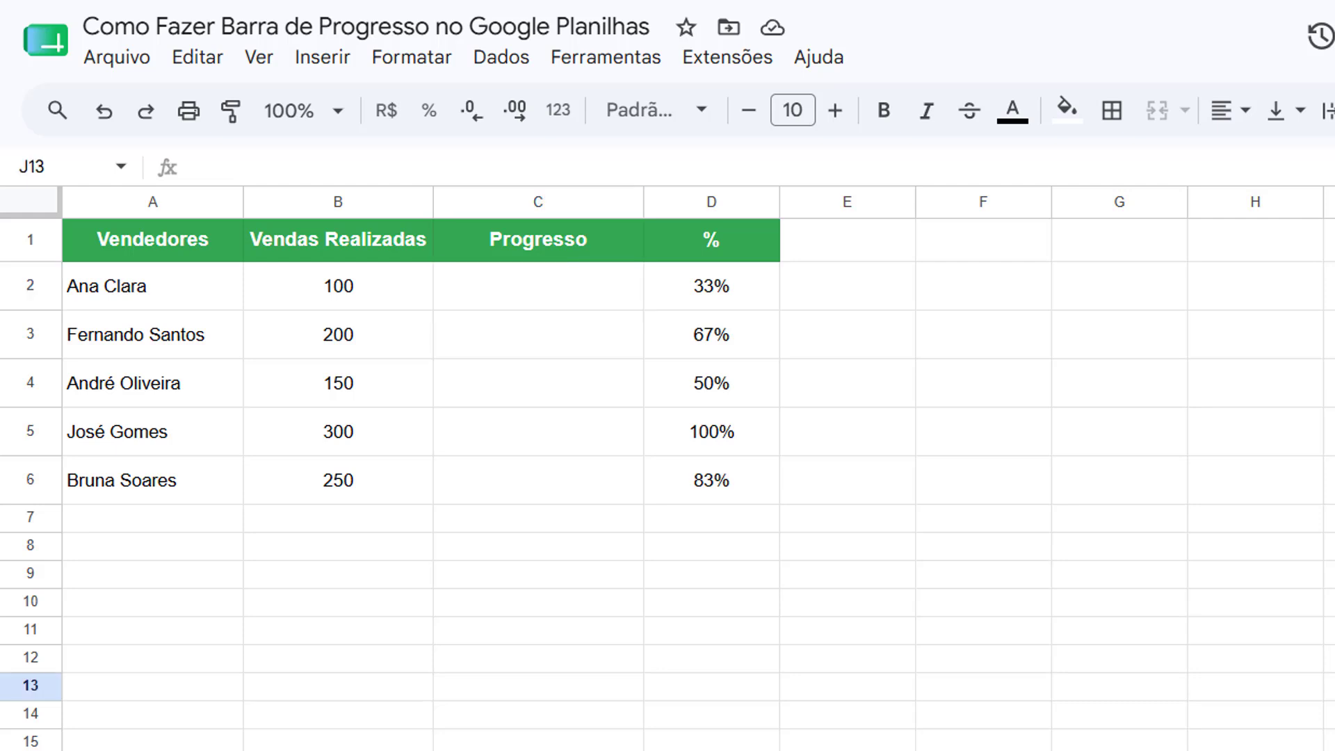
Begin a SPARKLINE formula in C2 with D2 as its data argument, followed by a semicolon.
{"action": "left_click", "coordinate": [596, 301]}
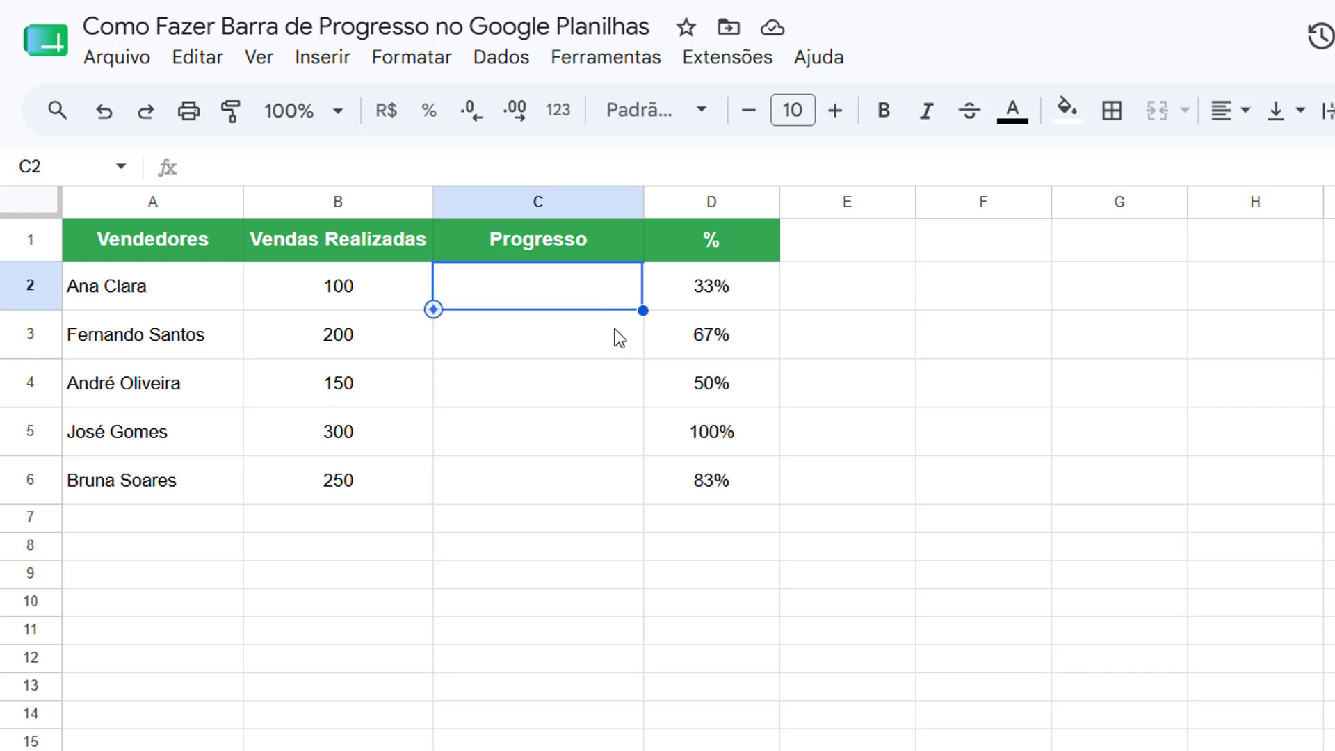
{"action": "type", "text": "="}
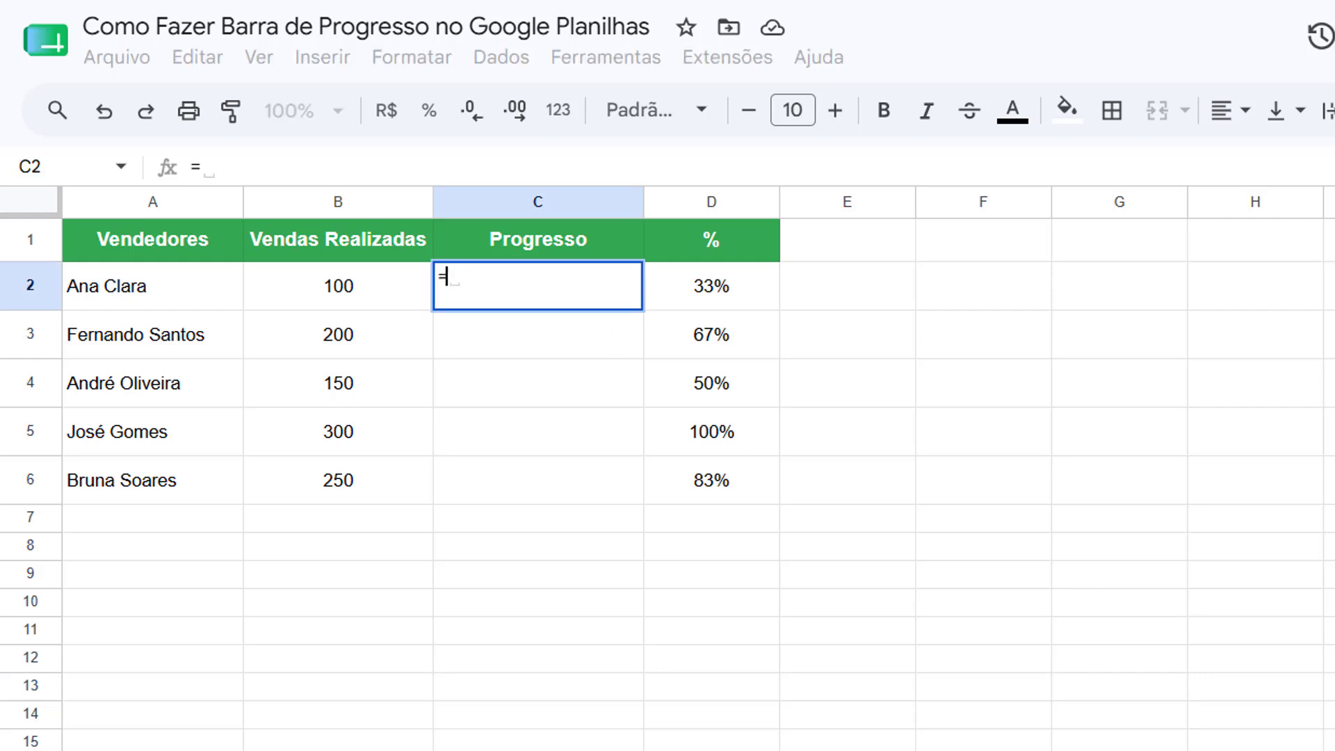
{"action": "type", "text": "spa"}
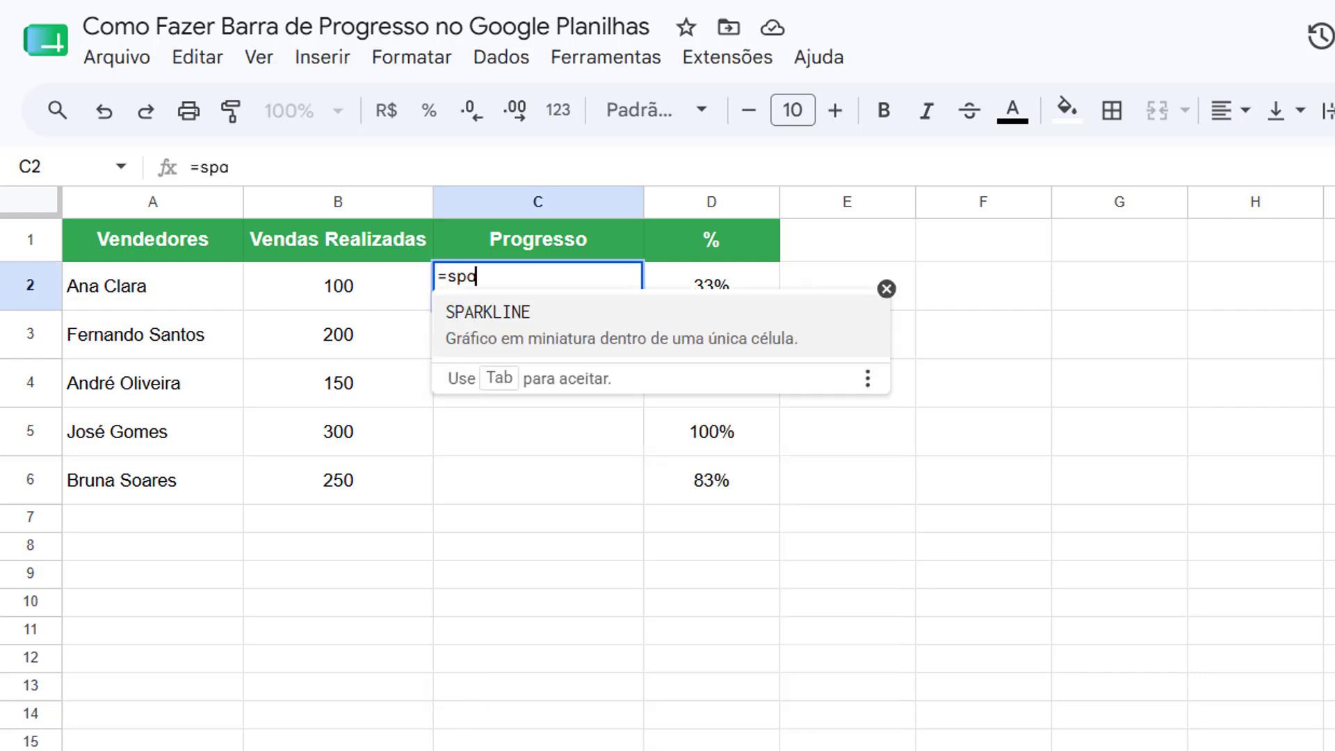
{"action": "key", "text": "Tab"}
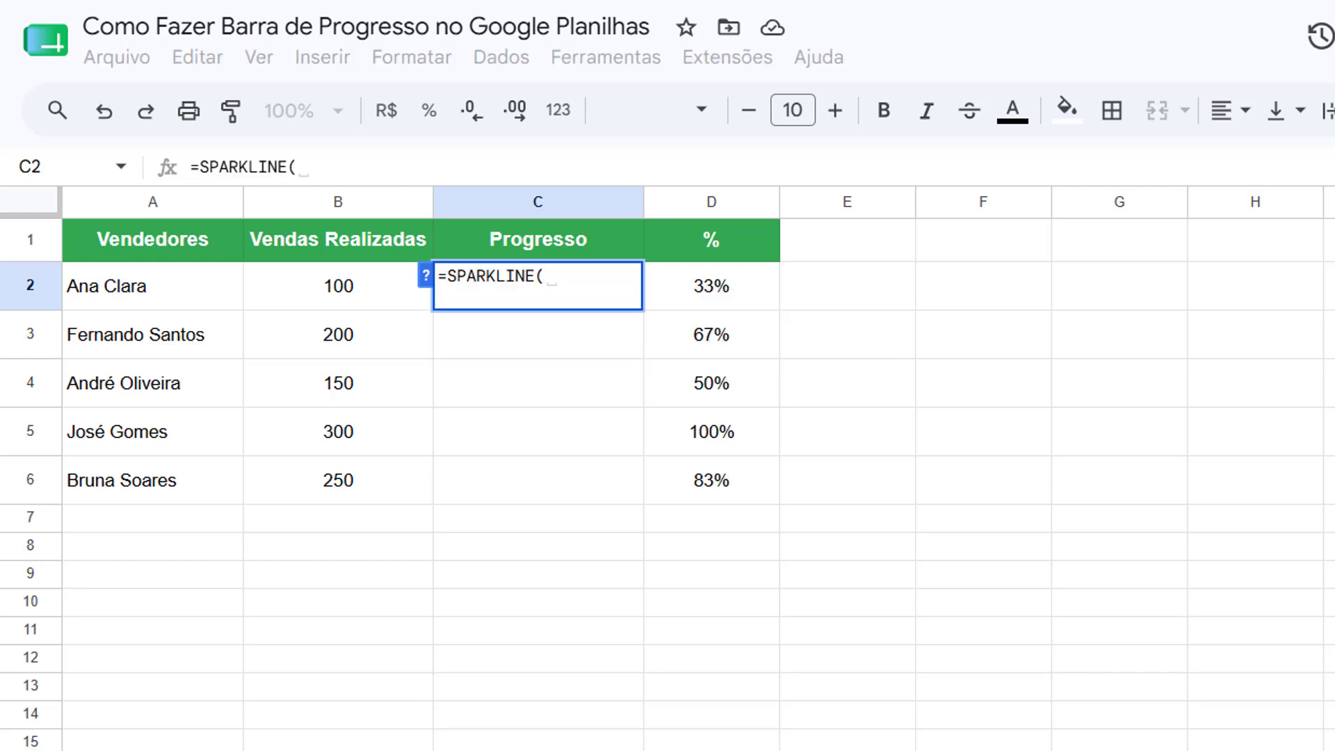
{"action": "left_click", "coordinate": [767, 288]}
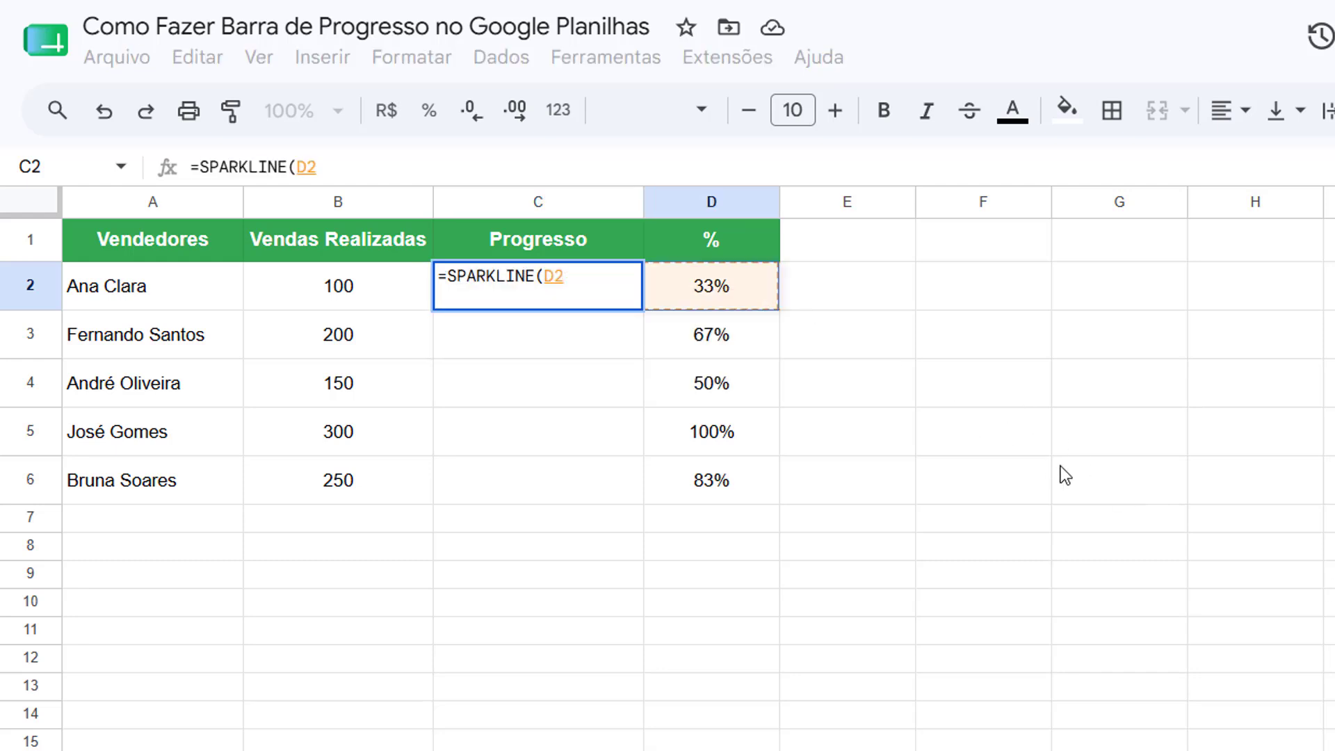
{"action": "type", "text": ";"}
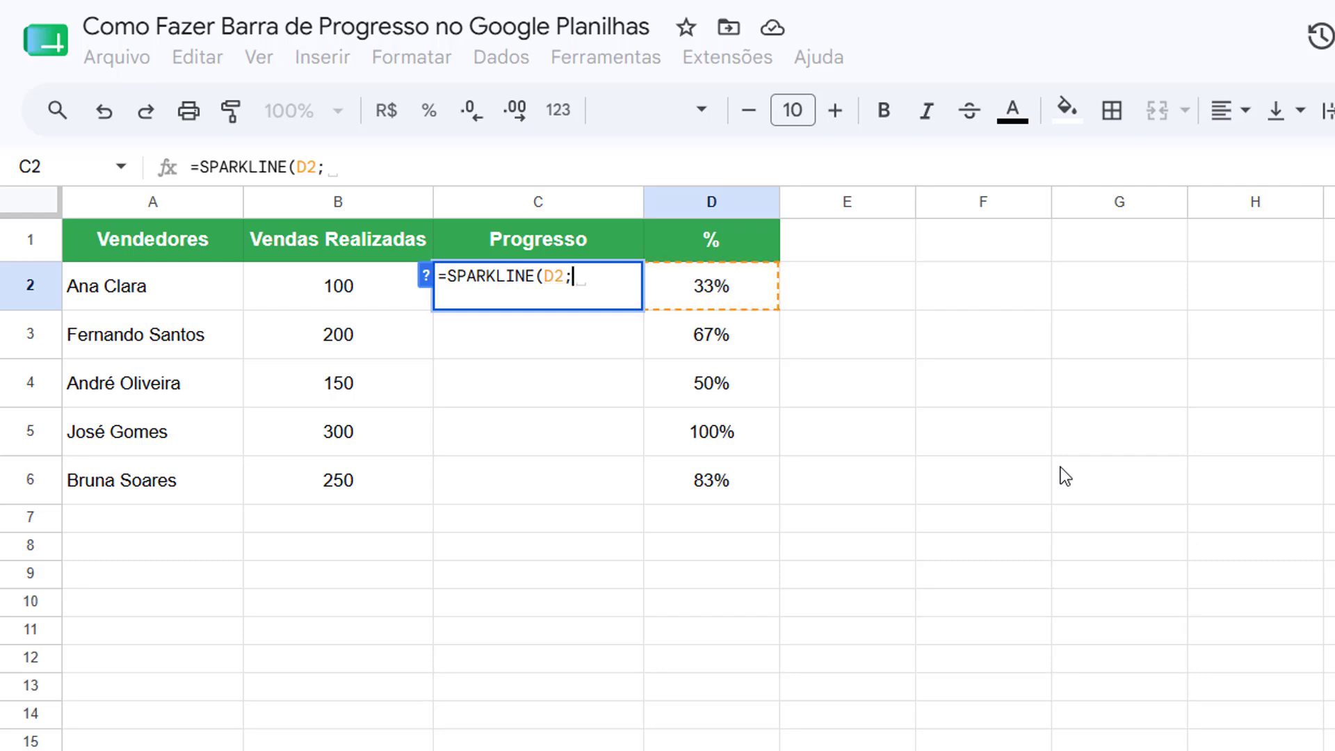
Add the bar chart type option to the C2 formula as {"charttype"\"bar"; inside an opened array.
{"action": "type", "text": "{"}
{"action": "type", "text": "\""}
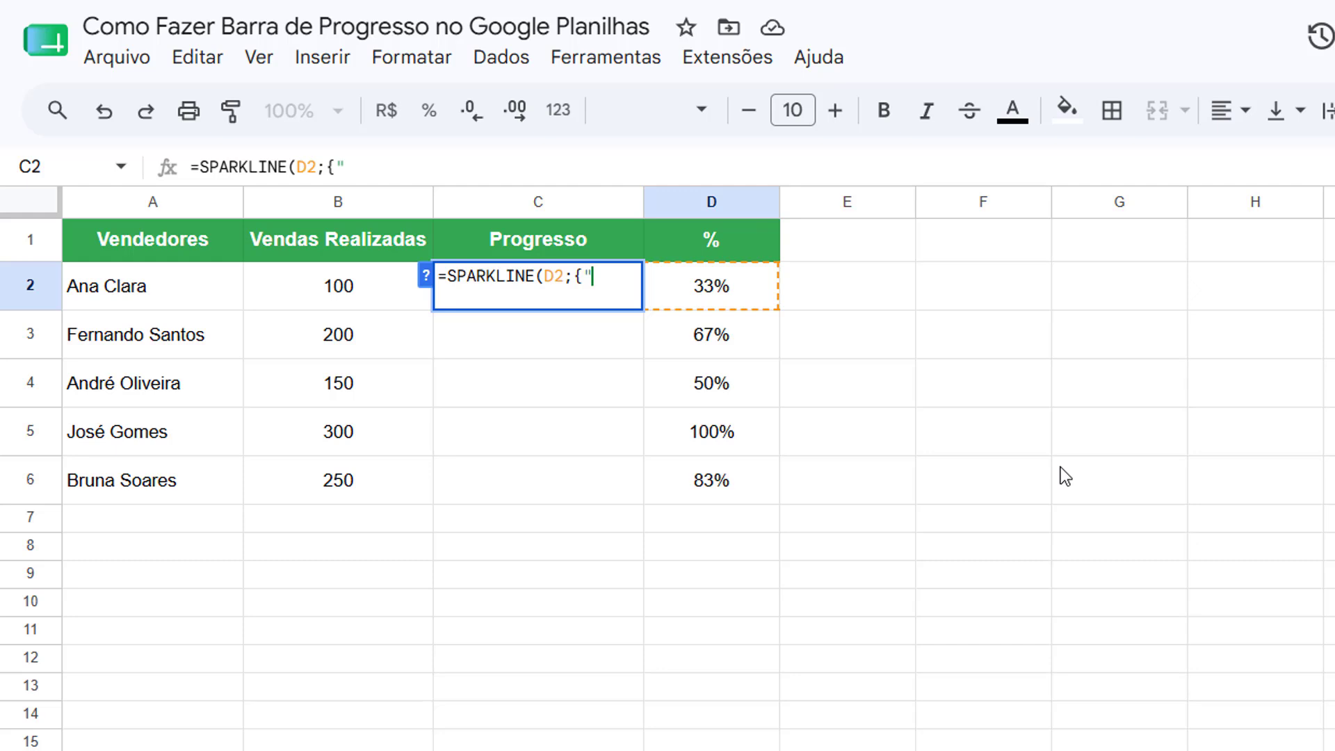
{"action": "type", "text": "chartt"}
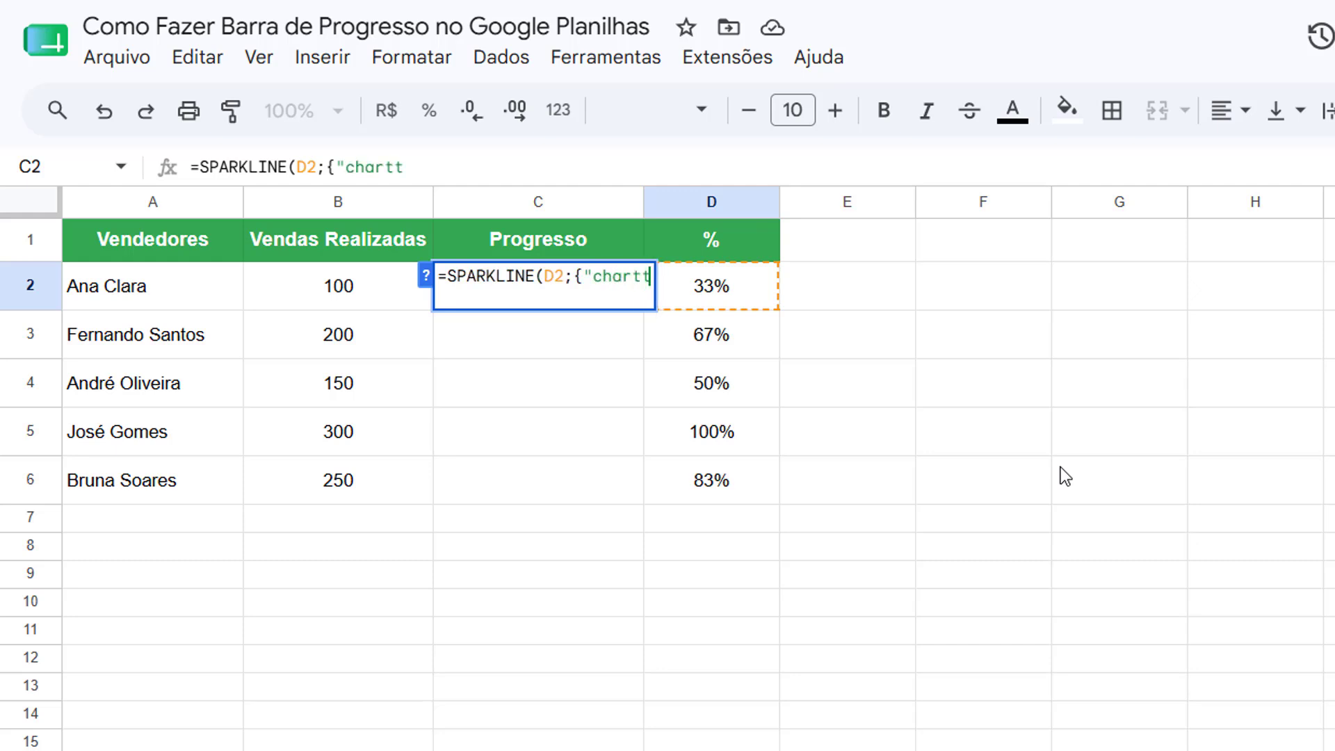
{"action": "type", "text": "ype\""}
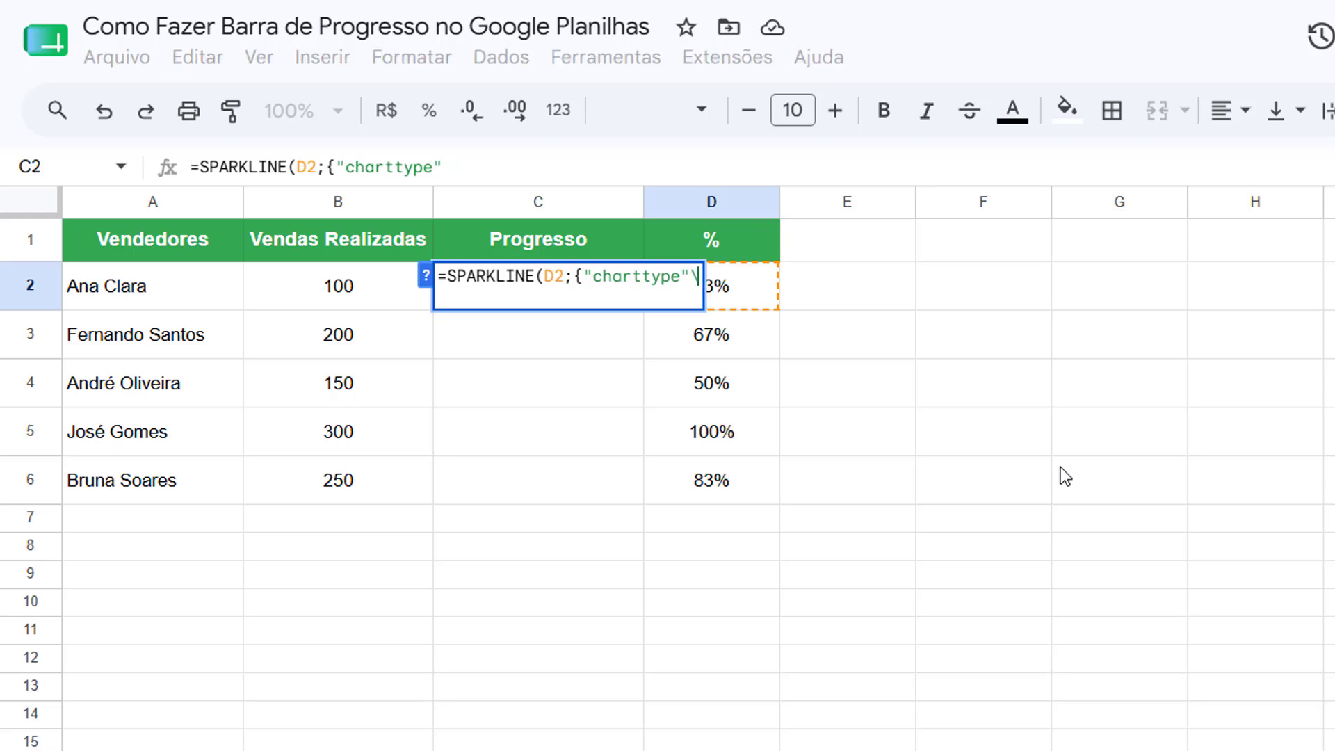
{"action": "type", "text": "\\"}
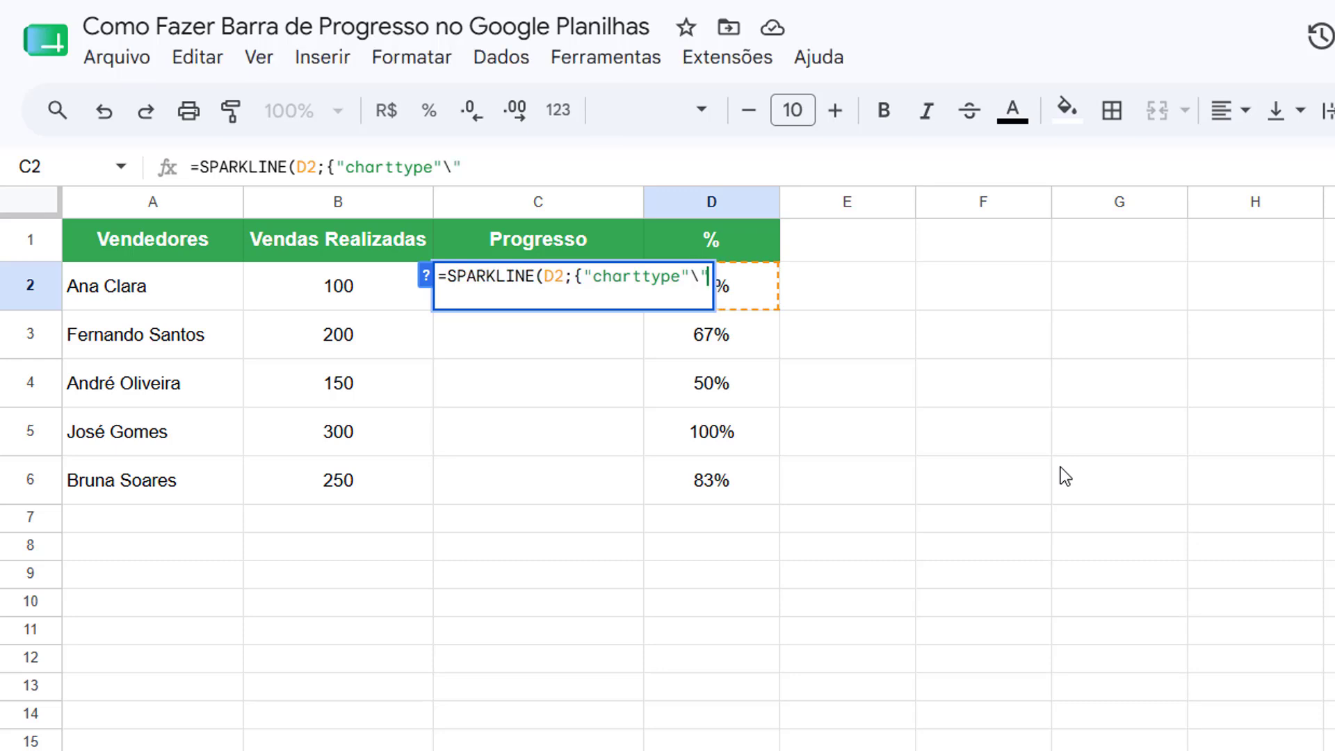
{"action": "type", "text": "\"bar"}
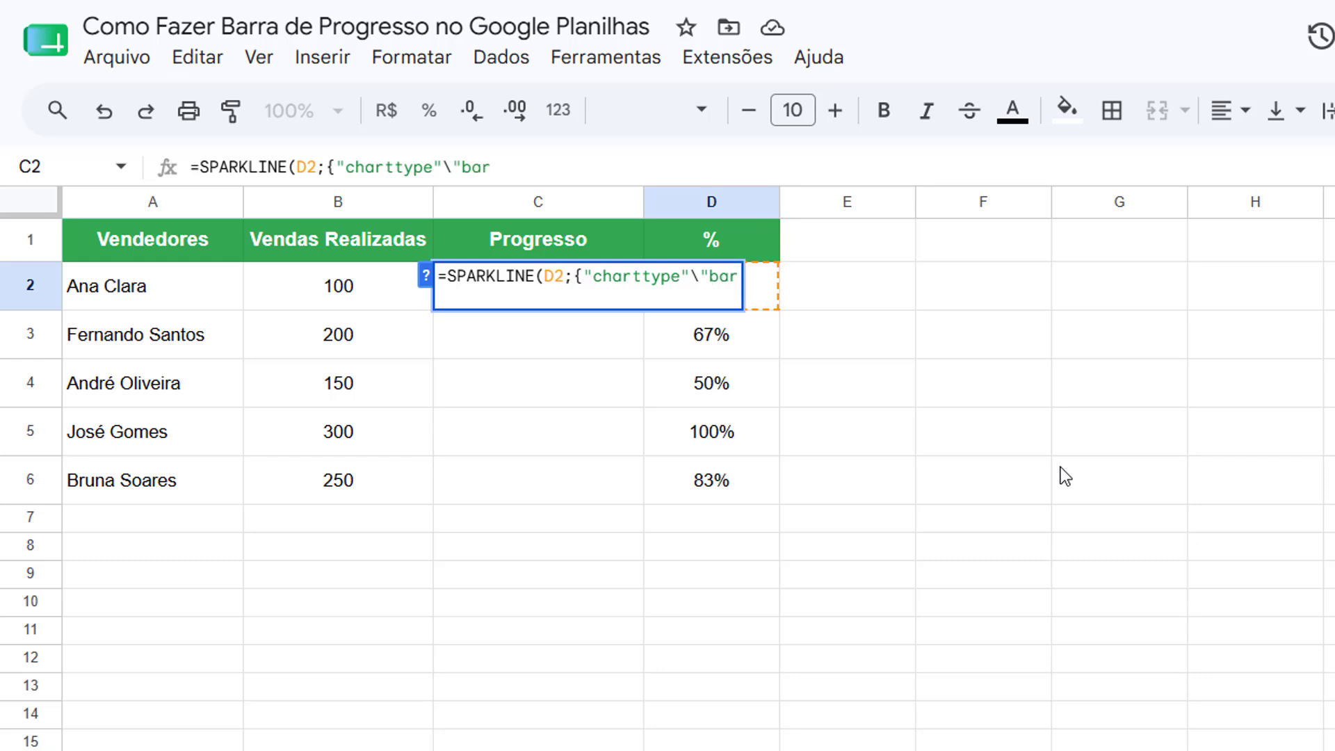
{"action": "type", "text": "\";"}
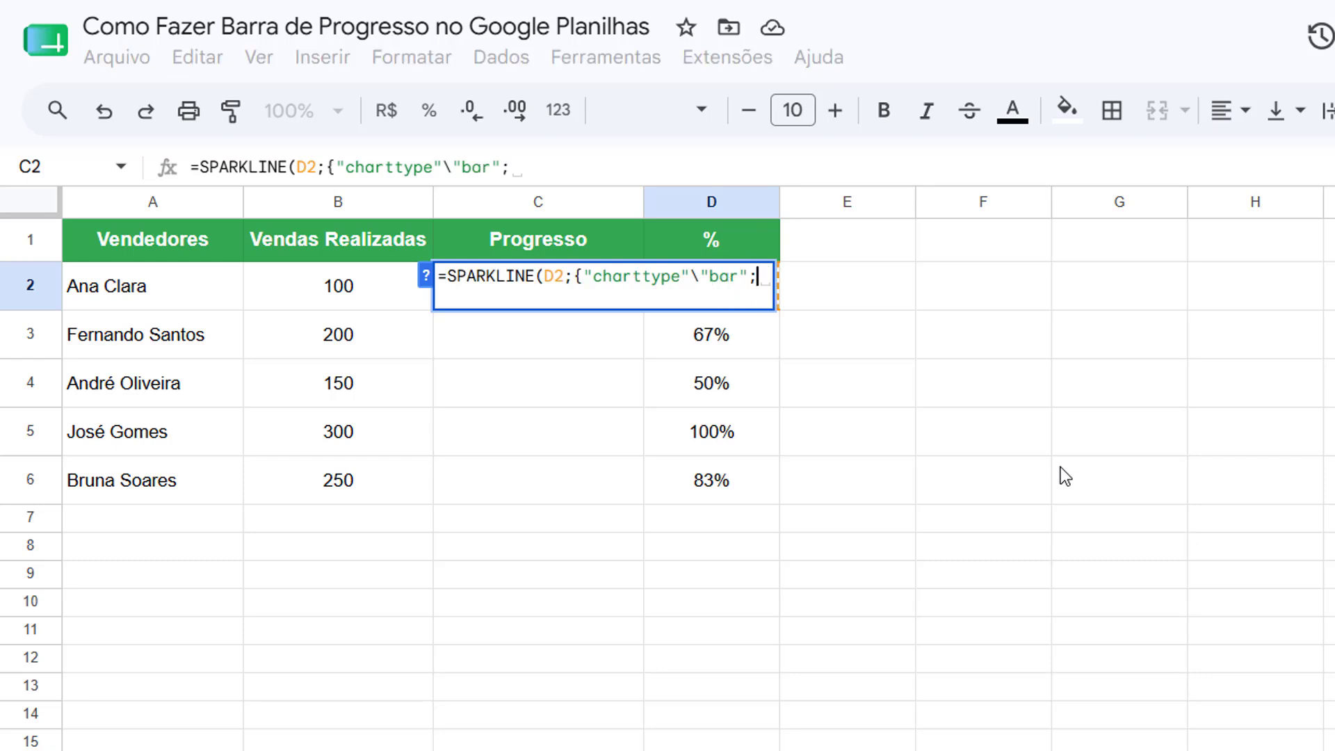
Complete the C2 formula with "max"\1}) and fill it down through C6.
{"action": "type", "text": "\"max\""}
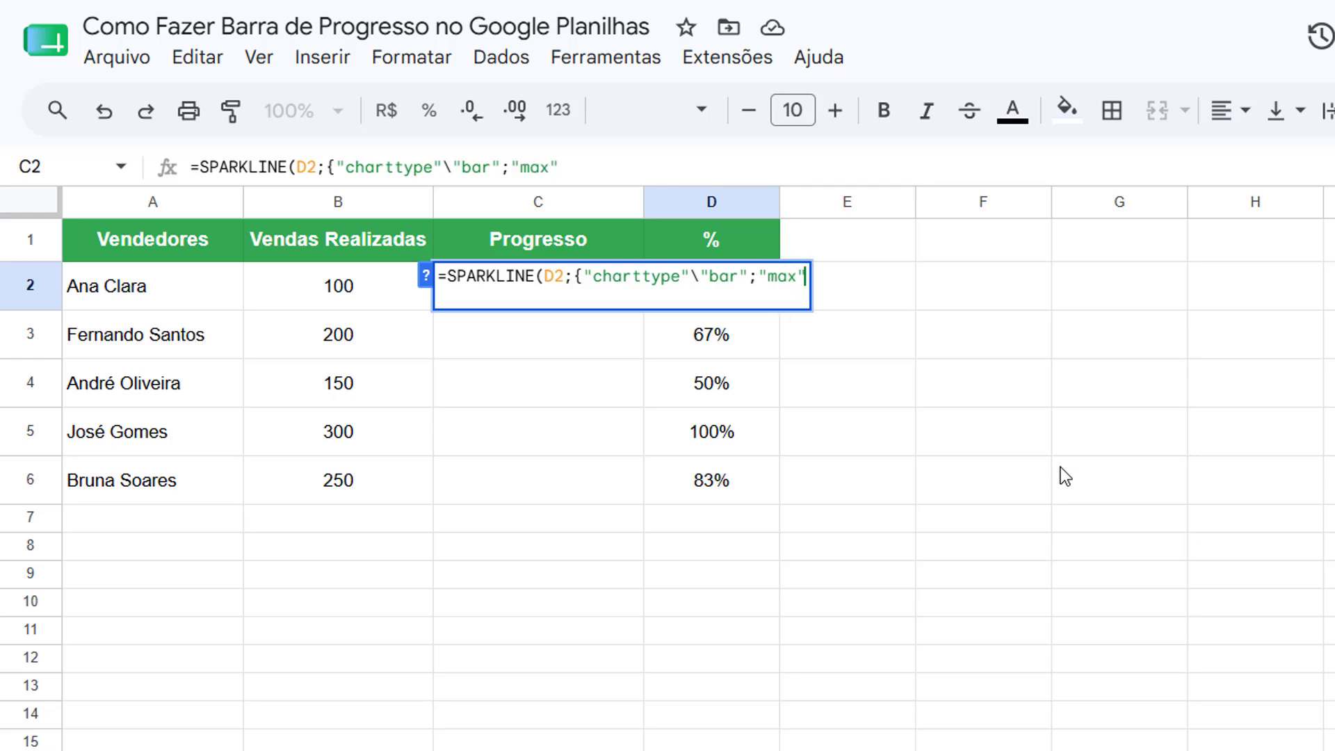
{"action": "type", "text": "\\"}
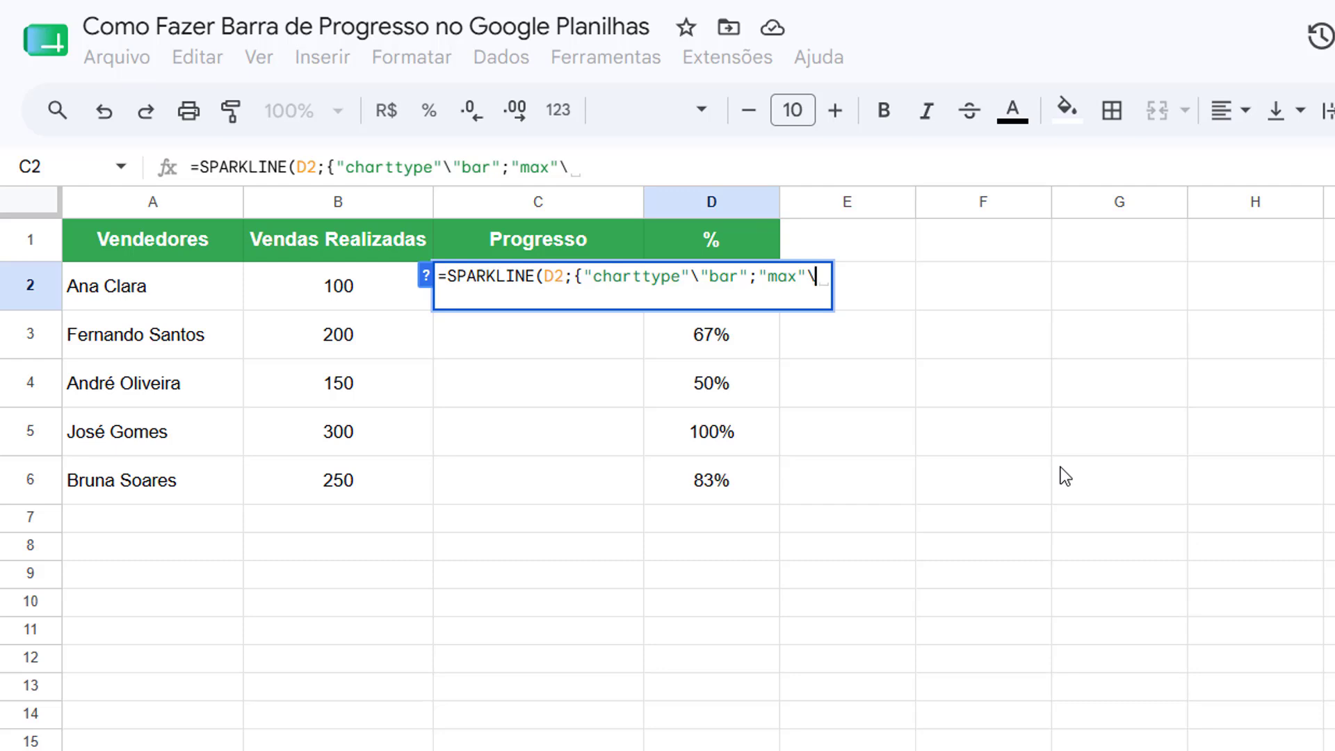
{"action": "type", "text": "1"}
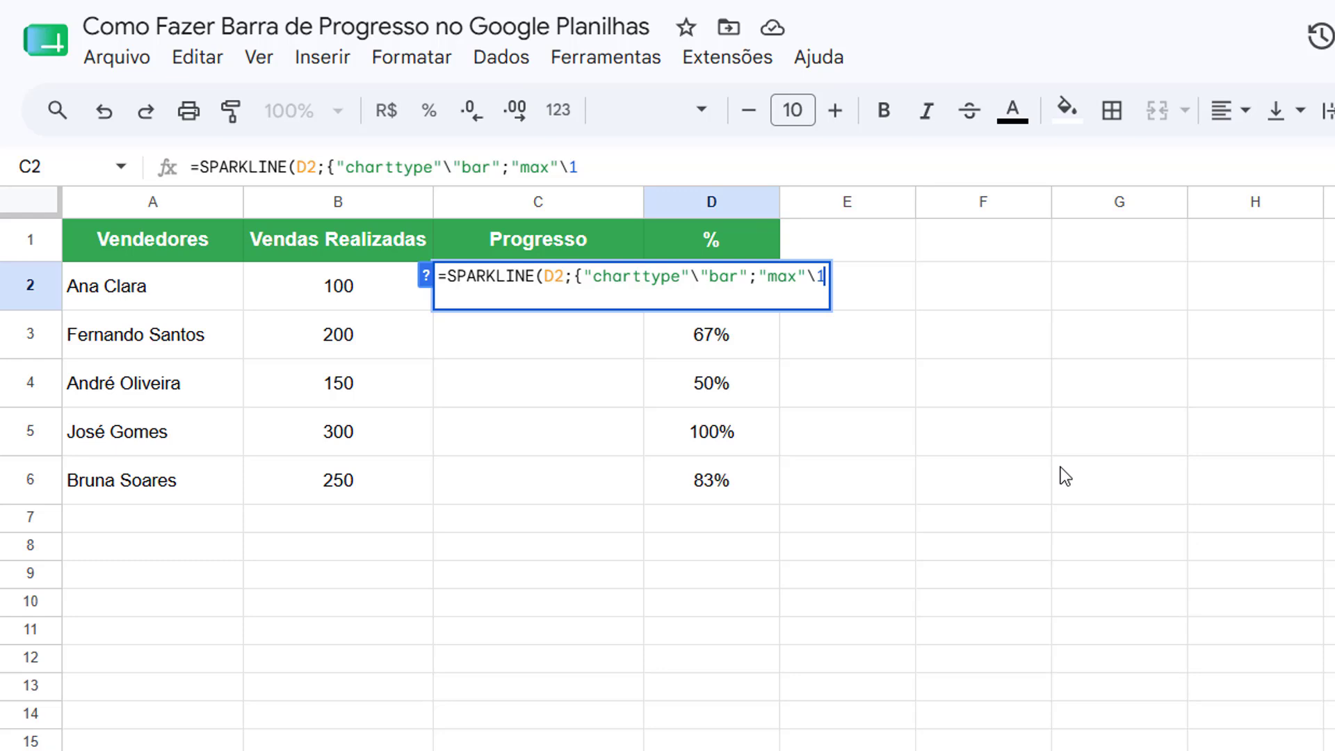
{"action": "type", "text": "})"}
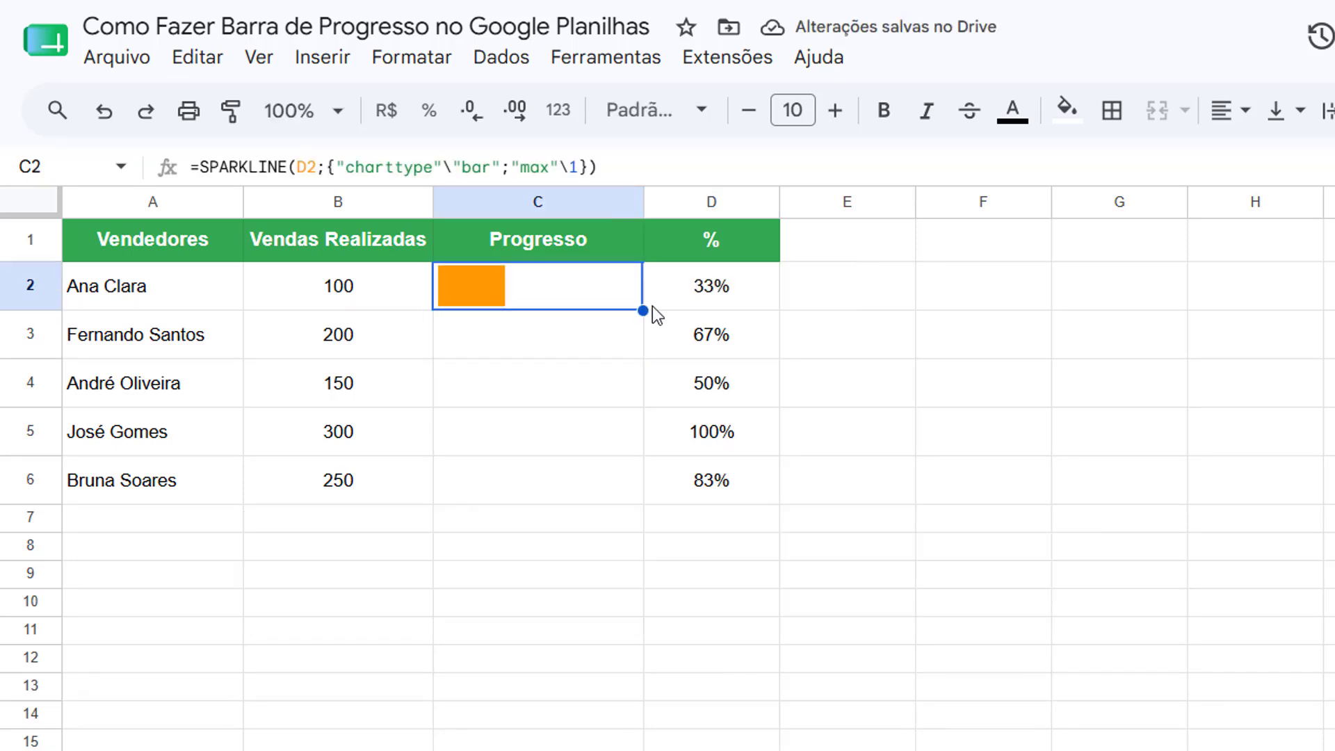
{"action": "left_click_drag", "start_coordinate": [640, 308], "coordinate": [611, 490]}
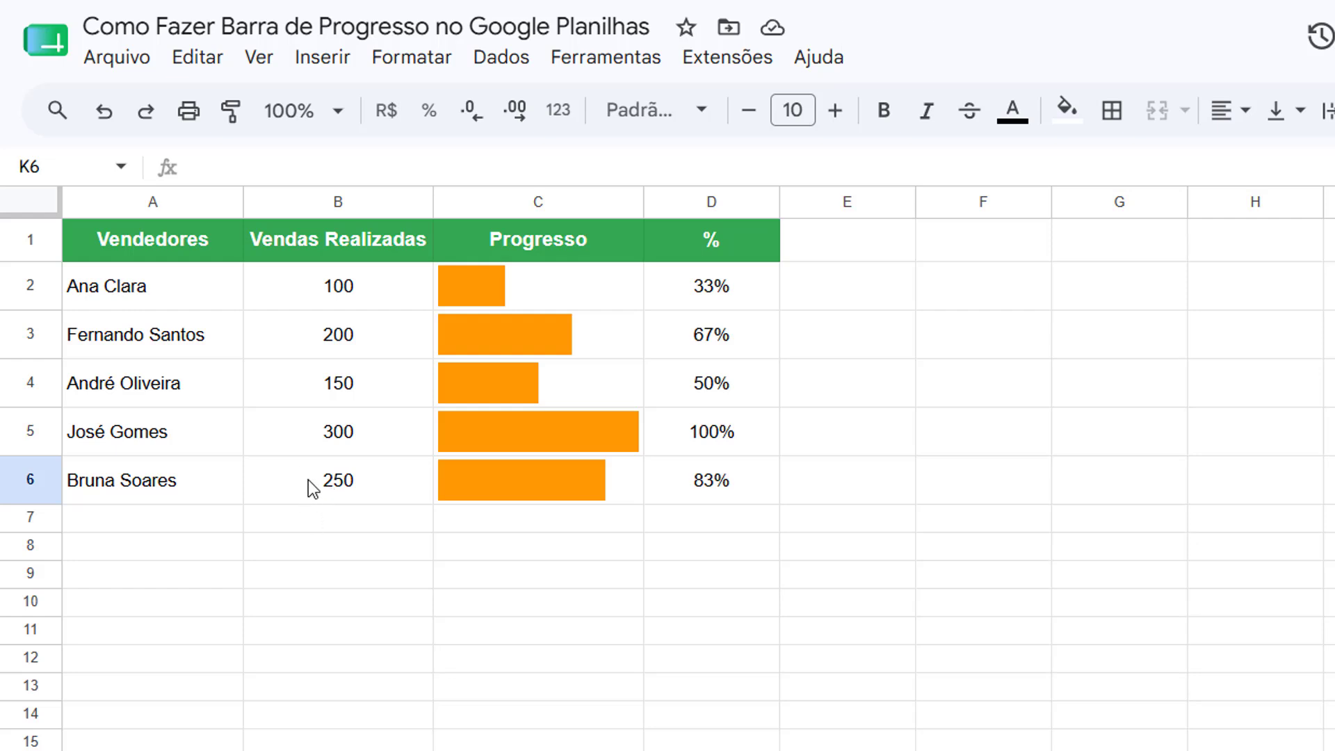
Set the Vendas Realizadas value in B2 to 300.
{"action": "left_click", "coordinate": [322, 295]}
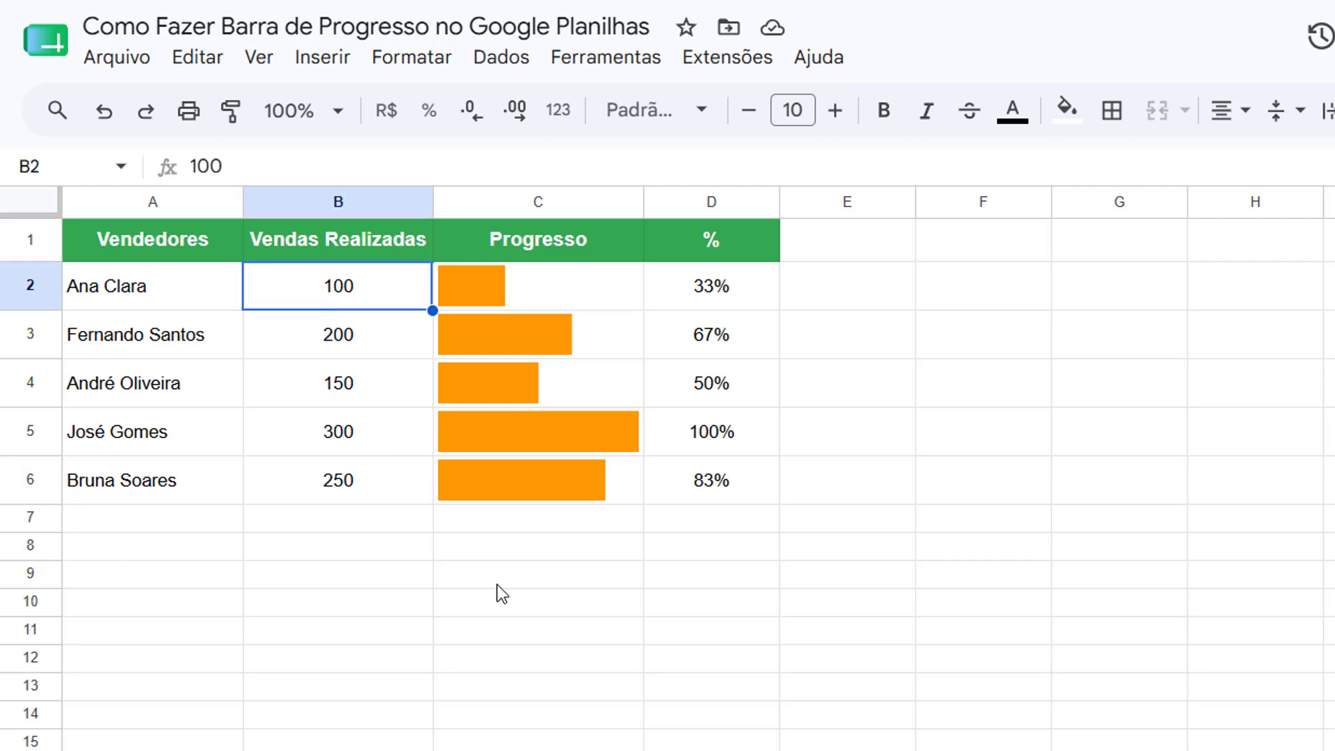
{"action": "type", "text": "300"}
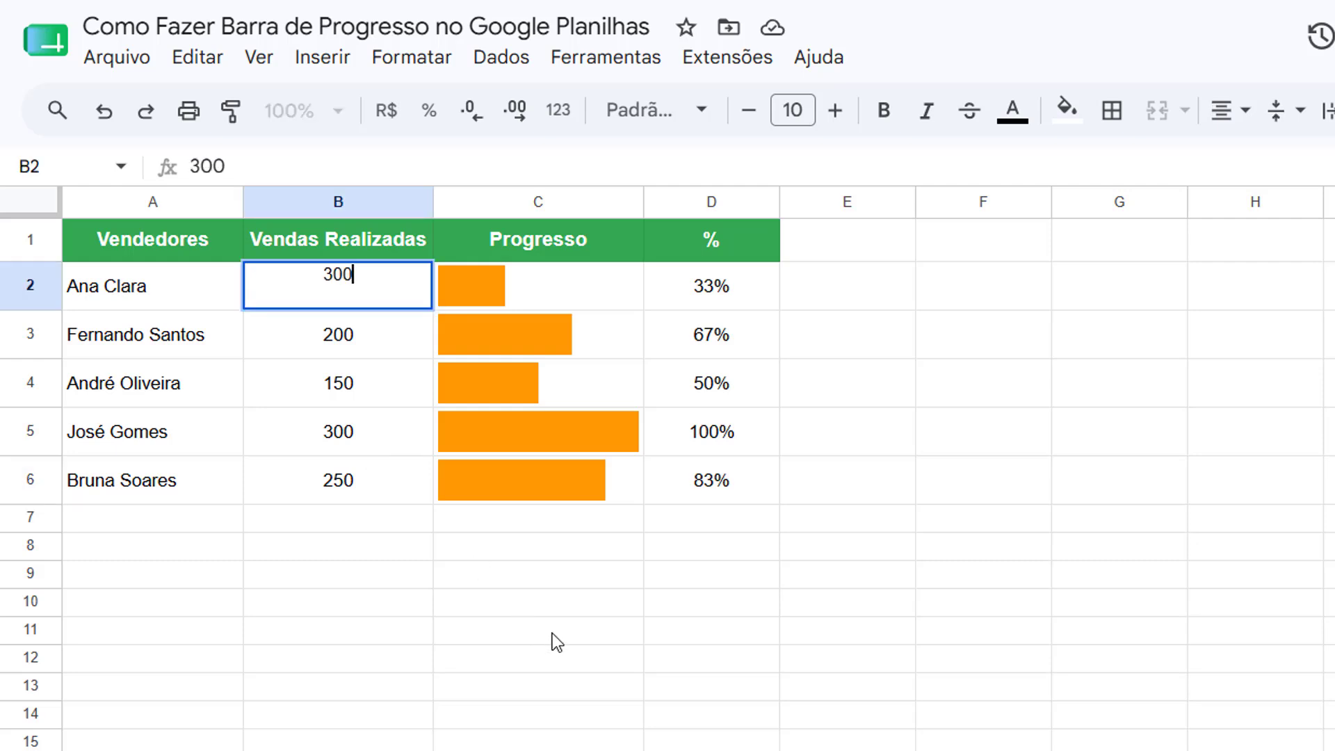
{"action": "key", "text": "Return"}
{"action": "left_click", "coordinate": [338, 750]}
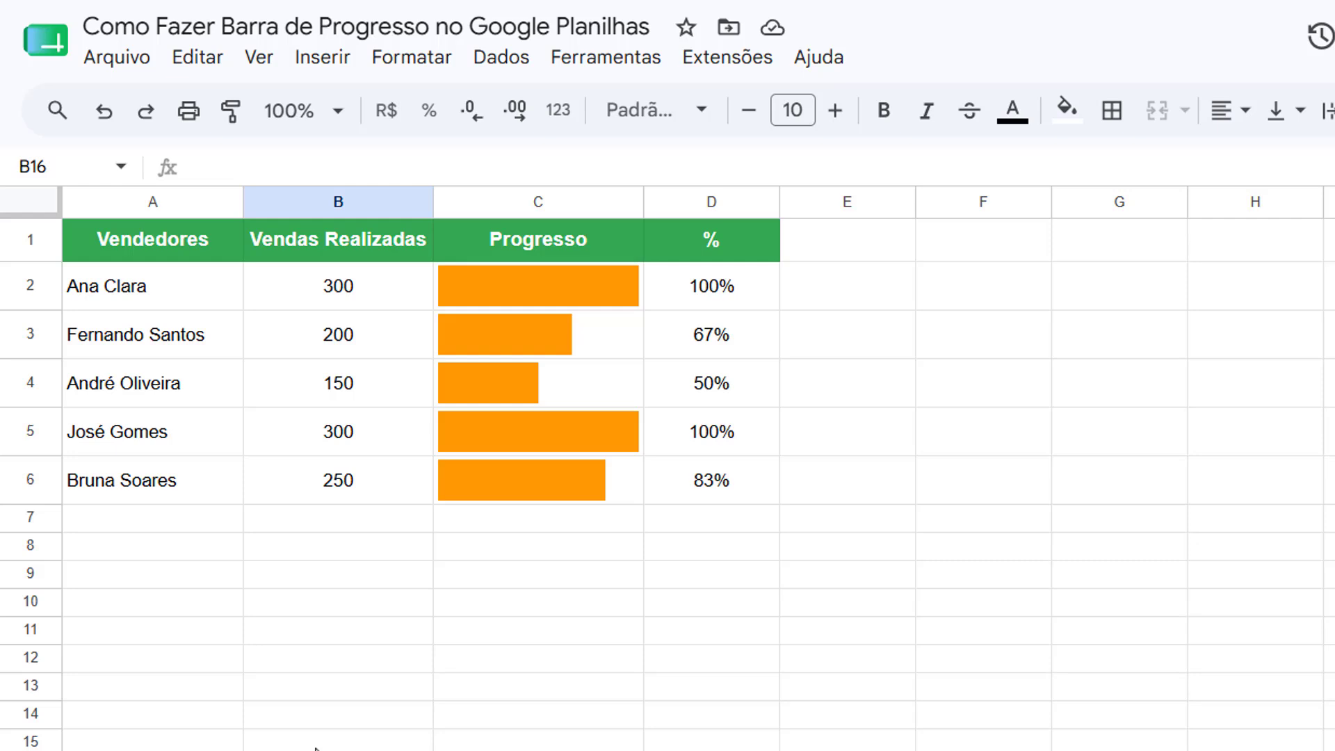
Add the bar color option ;"color1"\"#4285F4" after "max"\1 in the C2 SPARKLINE formula.
{"action": "left_click", "coordinate": [595, 292]}
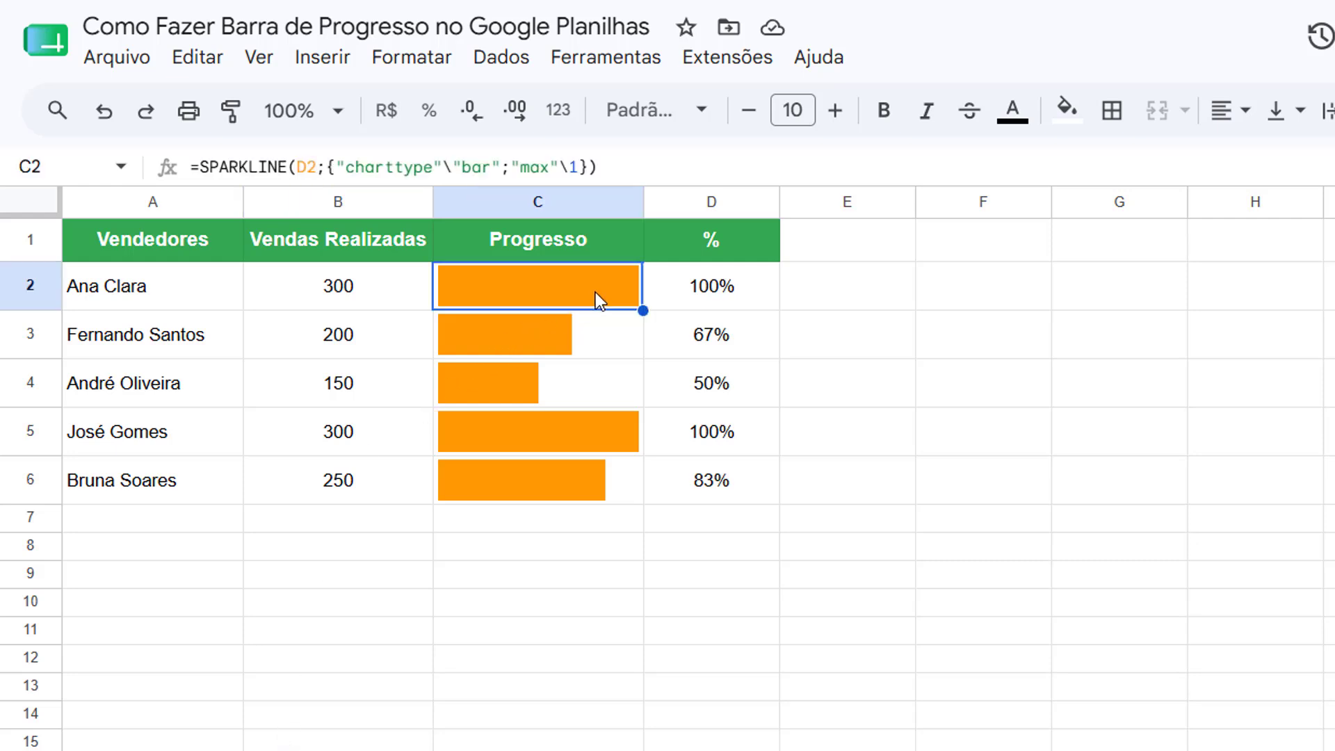
{"action": "left_click", "coordinate": [583, 167]}
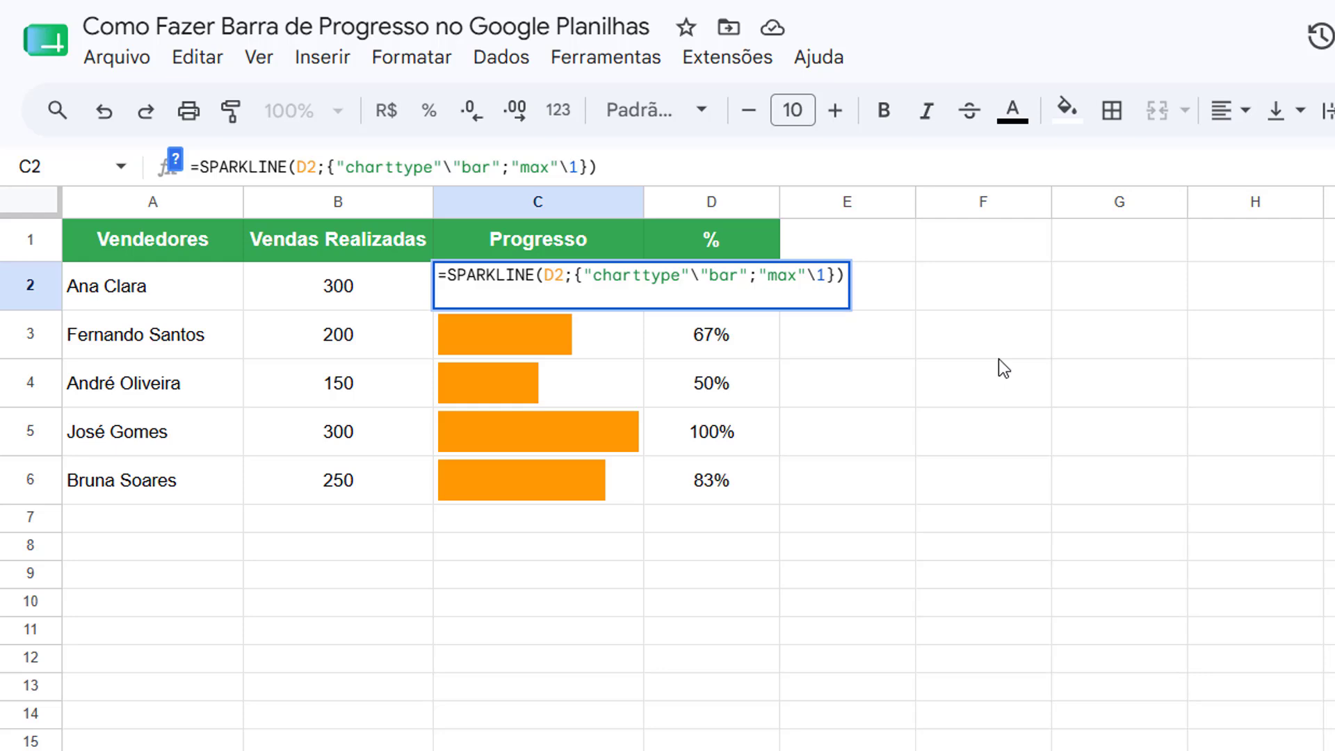
{"action": "type", "text": ";"}
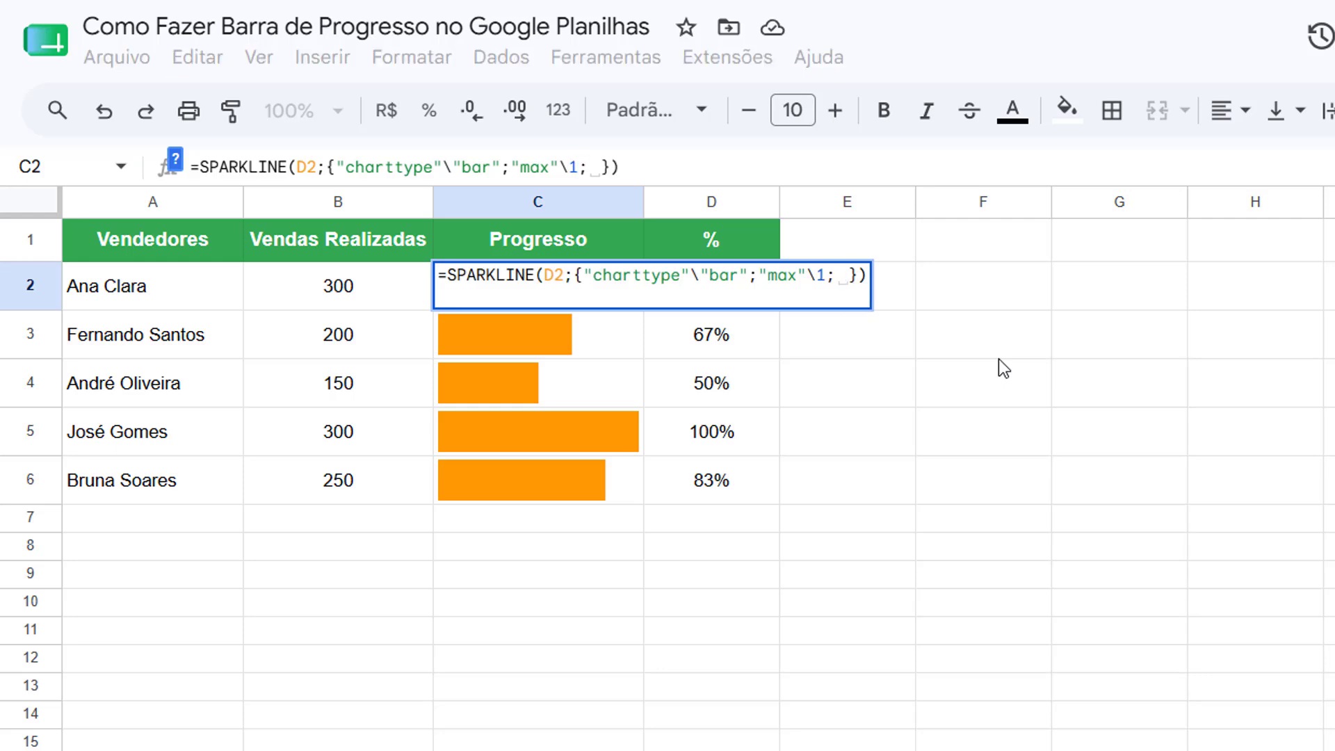
{"action": "type", "text": "\"c"}
{"action": "type", "text": "olor1\""}
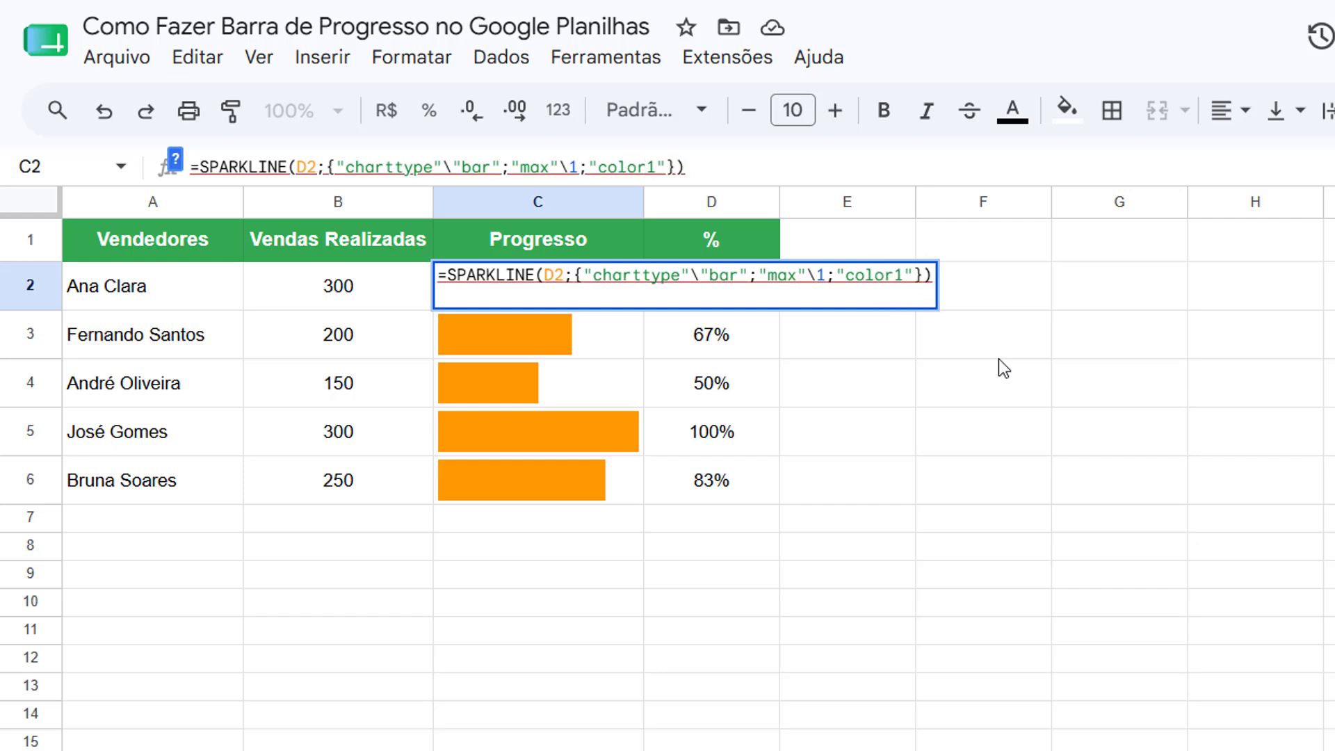
{"action": "type", "text": "\\"}
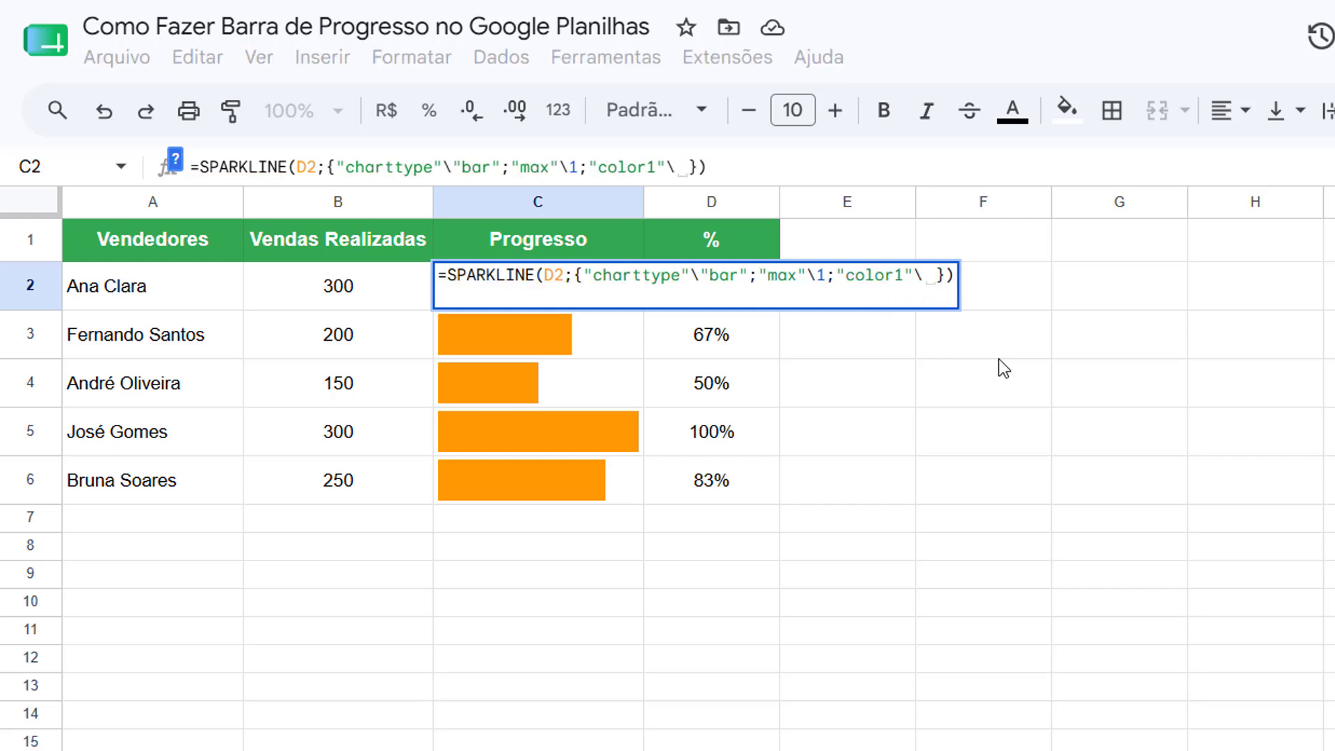
{"action": "type", "text": "\""}
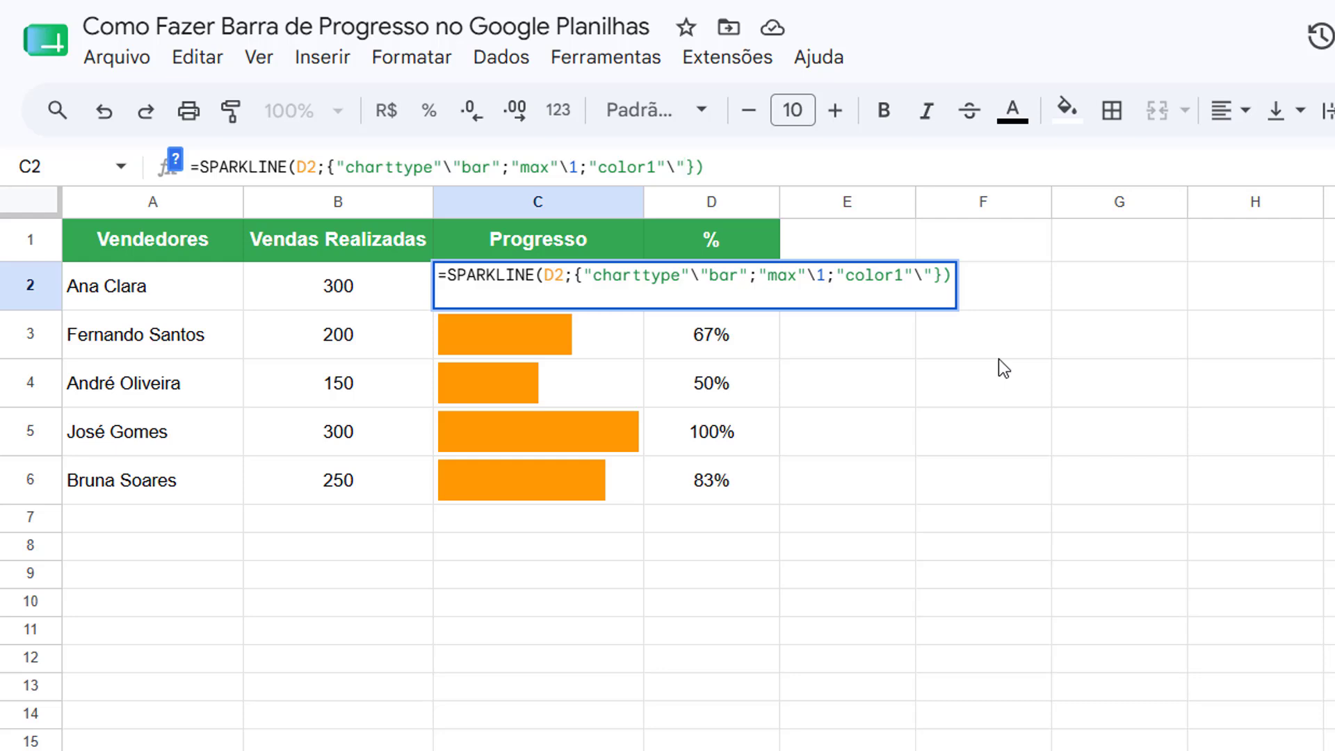
{"action": "type", "text": "#4285F4"}
{"action": "type", "text": "\""}
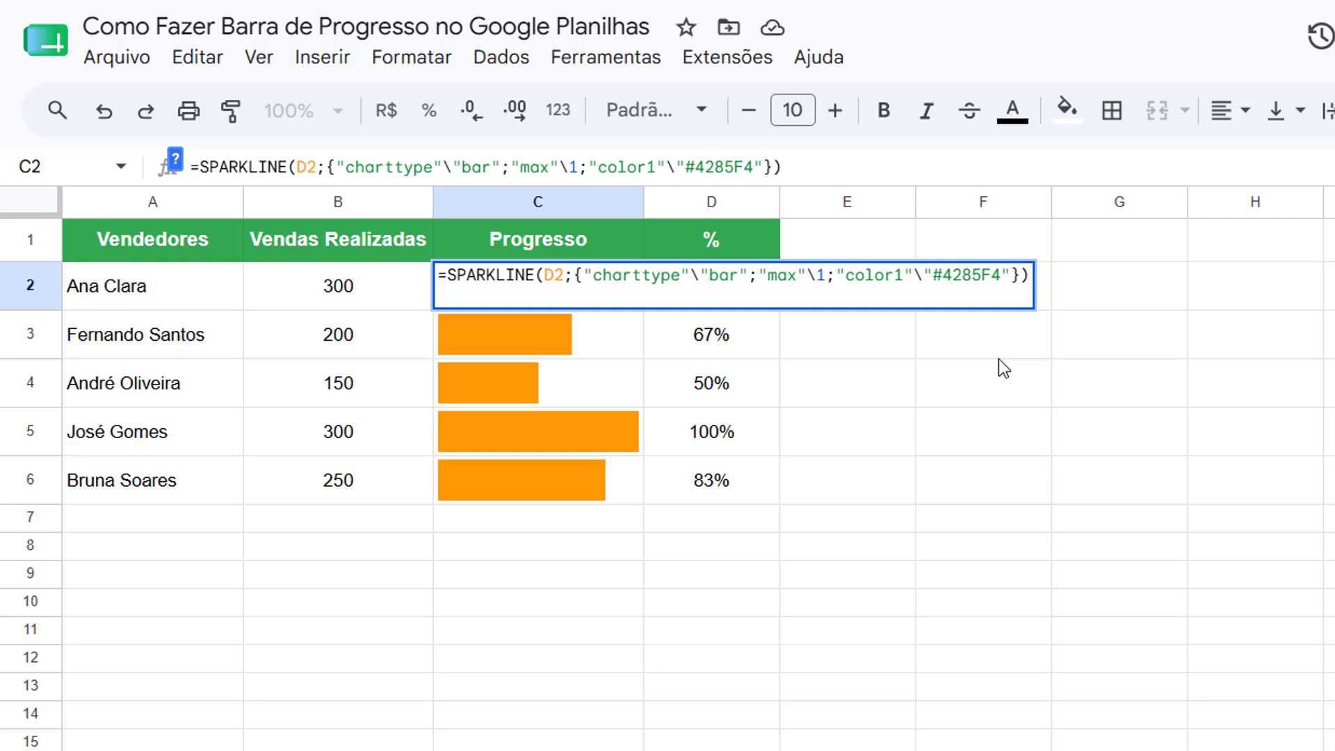
{"action": "key", "text": "Return"}
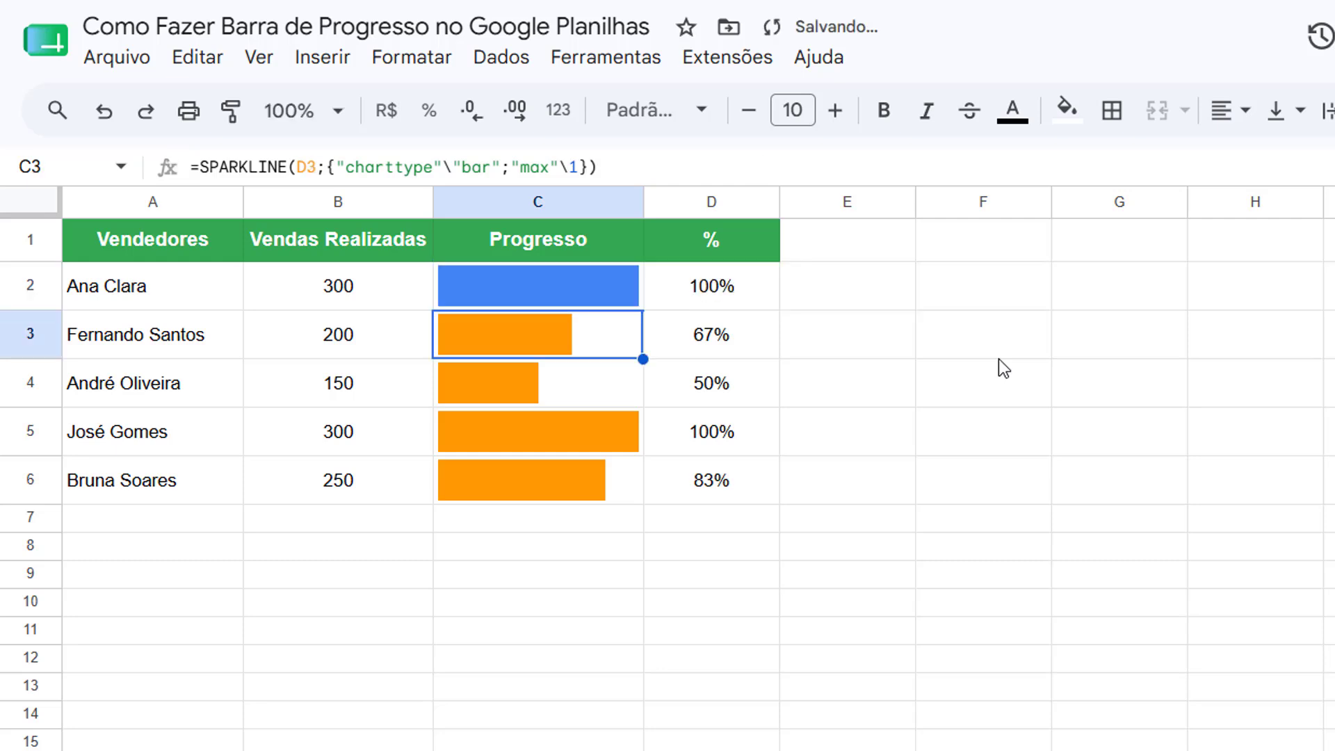
Pick a purple shade in the custom text color picker, copy its hex code #a51b99, and cancel without applying it.
{"action": "left_click", "coordinate": [616, 292]}
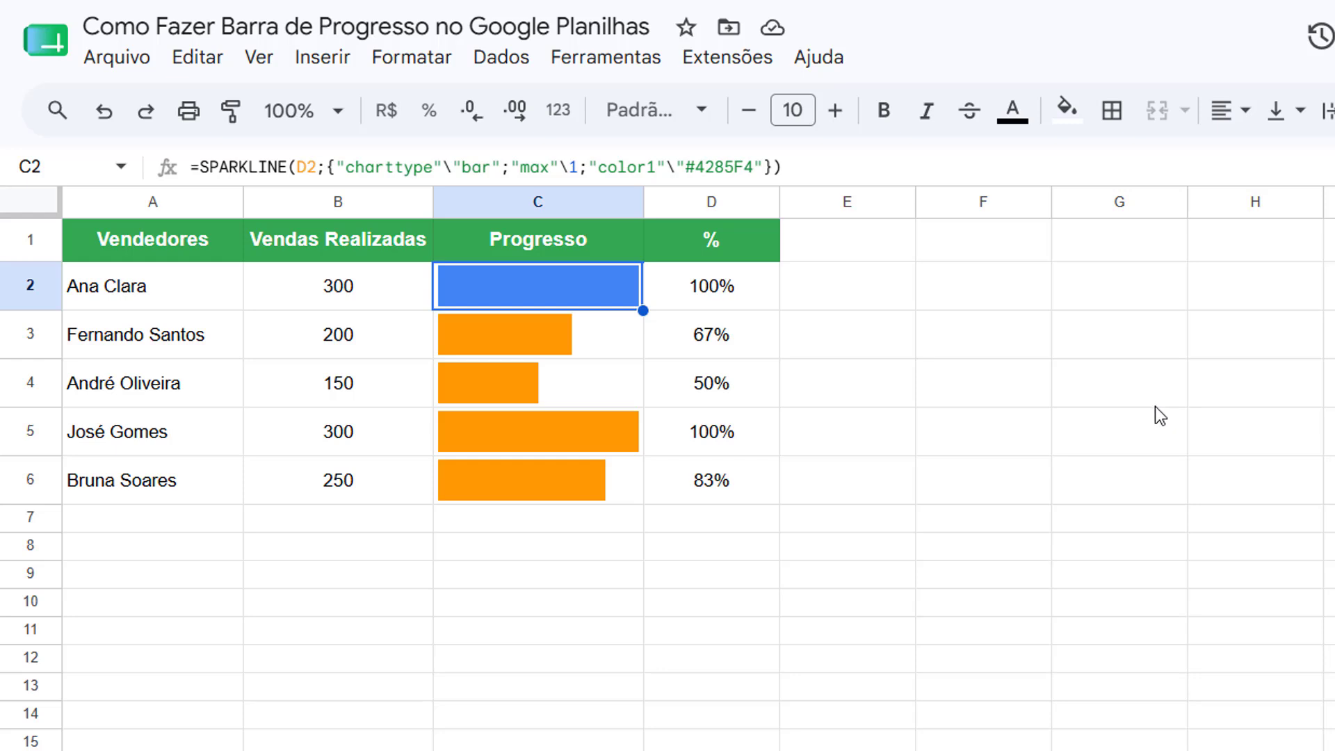
{"action": "left_click", "coordinate": [1015, 118]}
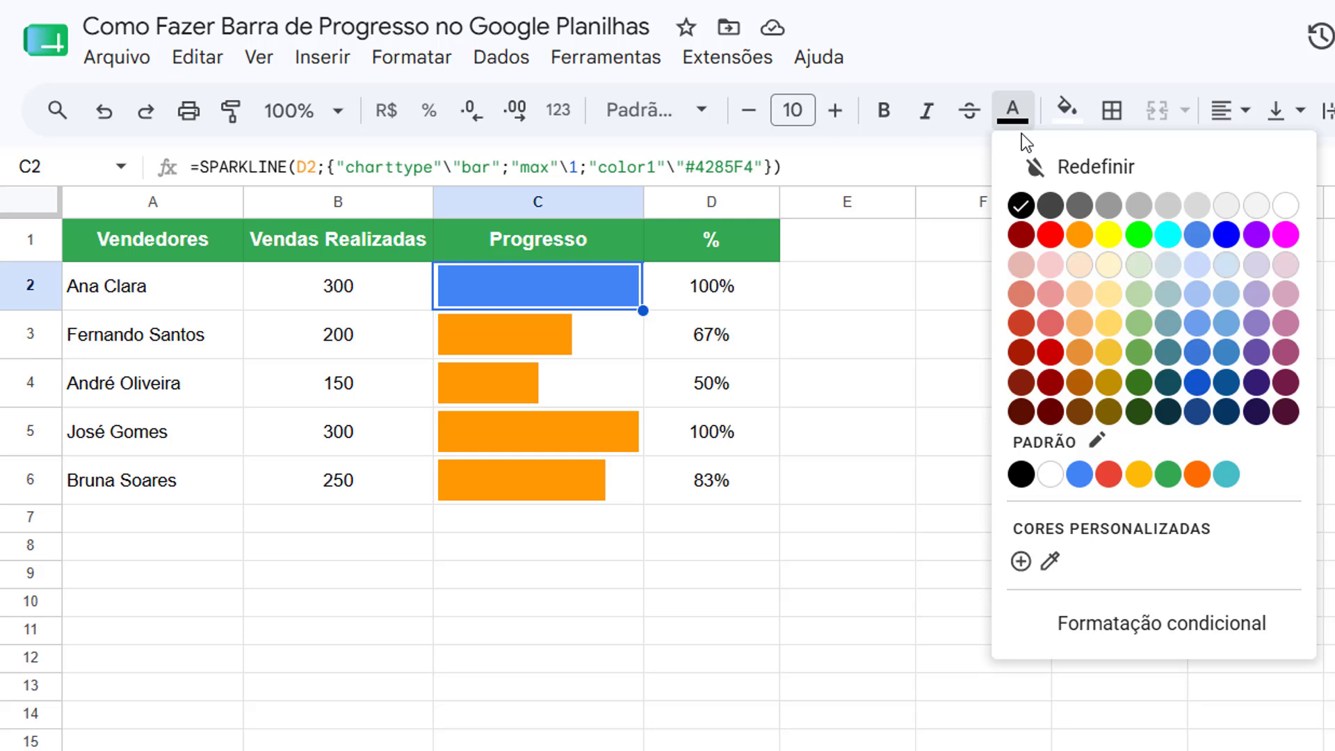
{"action": "left_click", "coordinate": [1257, 534]}
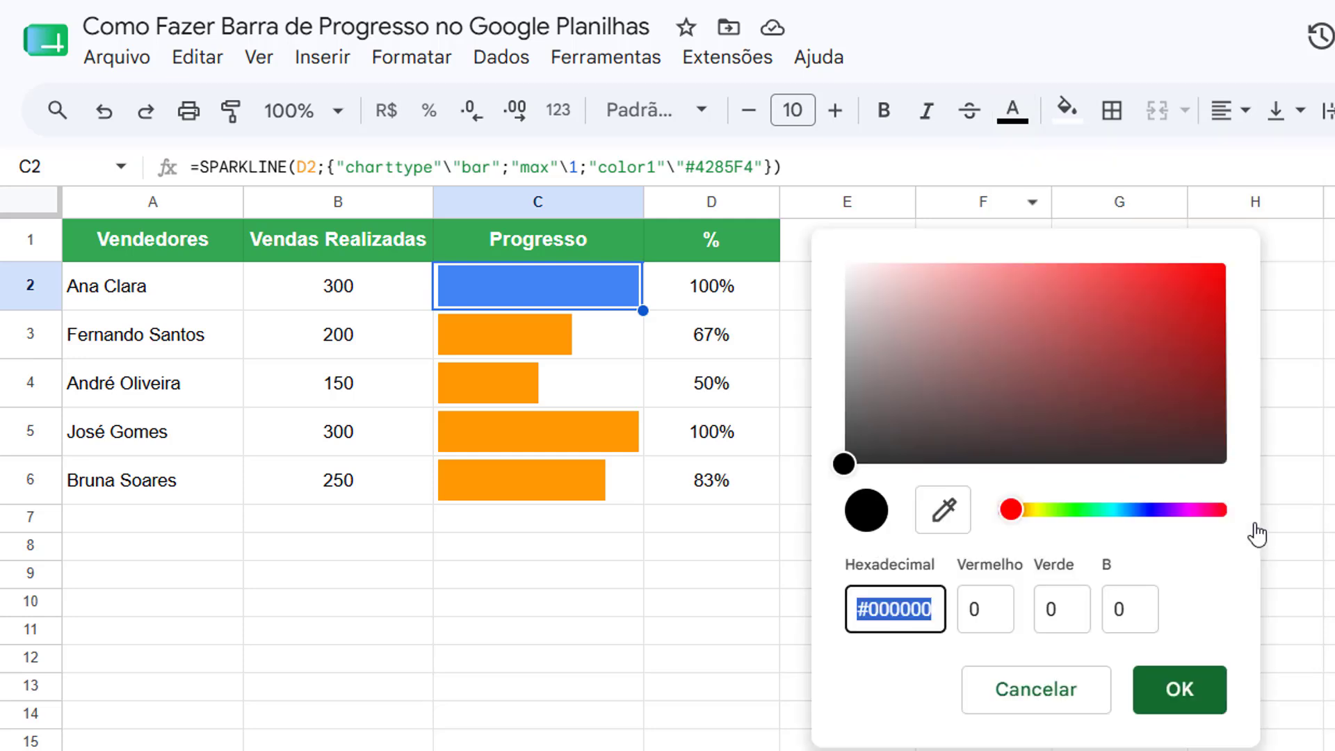
{"action": "left_click", "coordinate": [1146, 516]}
{"action": "left_click_drag", "start_coordinate": [1010, 510], "coordinate": [1183, 510]}
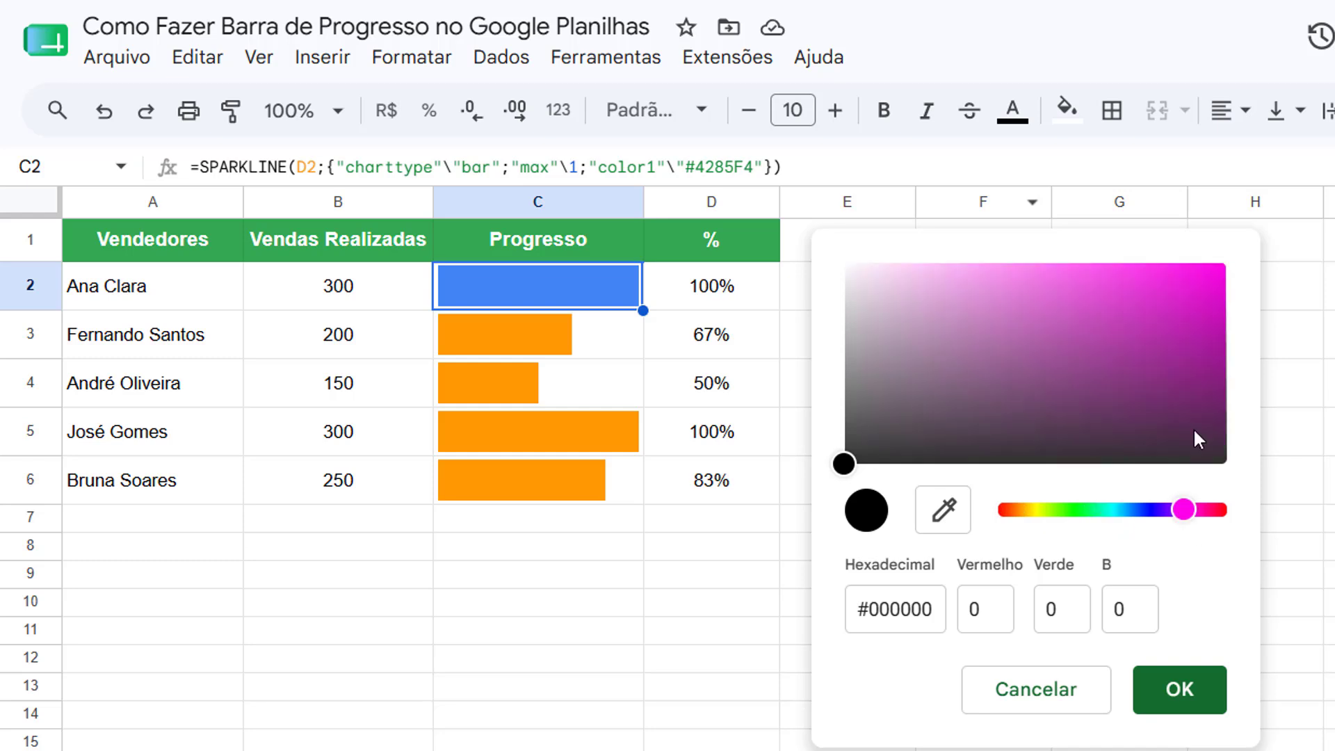
{"action": "left_click", "coordinate": [1165, 332]}
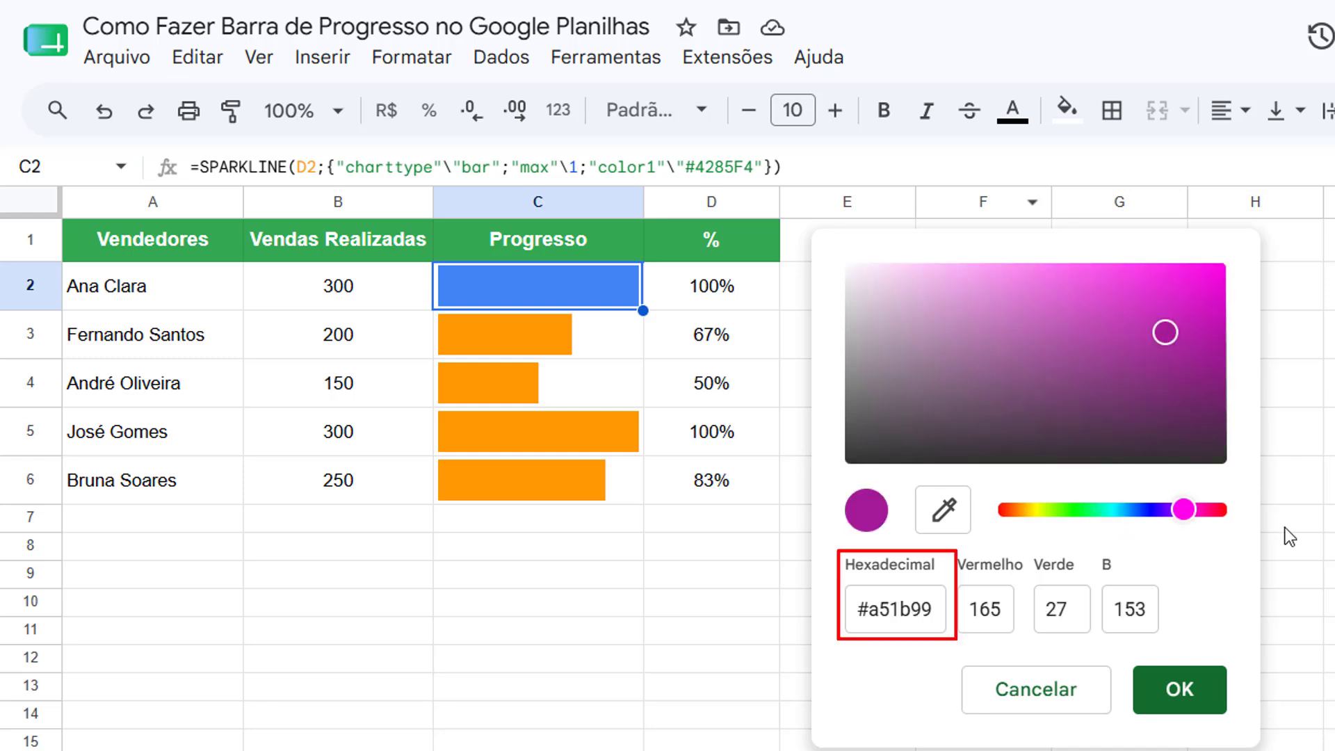
{"action": "left_click", "coordinate": [930, 621]}
{"action": "key", "text": "ctrl+a"}
{"action": "key", "text": "ctrl+c"}
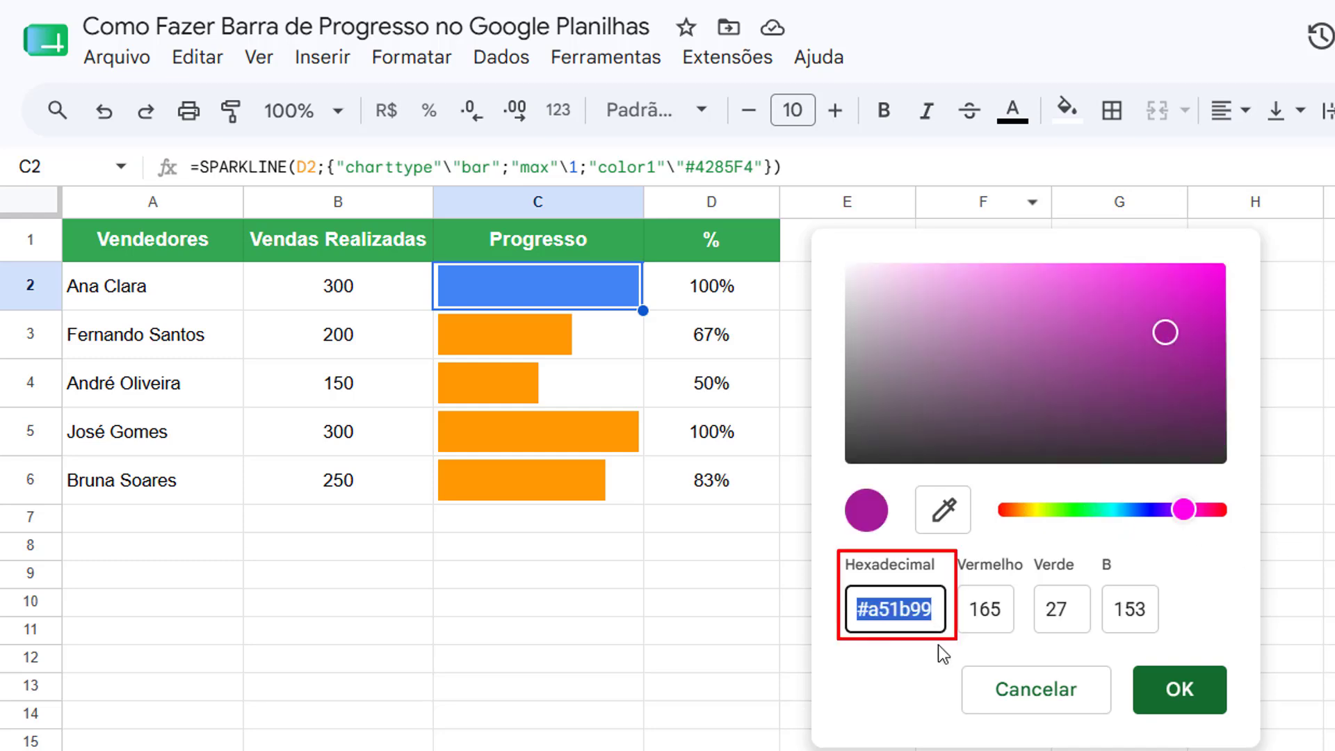
{"action": "left_click", "coordinate": [1036, 695]}
Replace the color code in the C2 formula with #a51b99 and fill the formula down through C6.
{"action": "left_click_drag", "start_coordinate": [687, 166], "coordinate": [751, 167]}
{"action": "key", "text": "ctrl+v"}
{"action": "key", "text": "Return"}
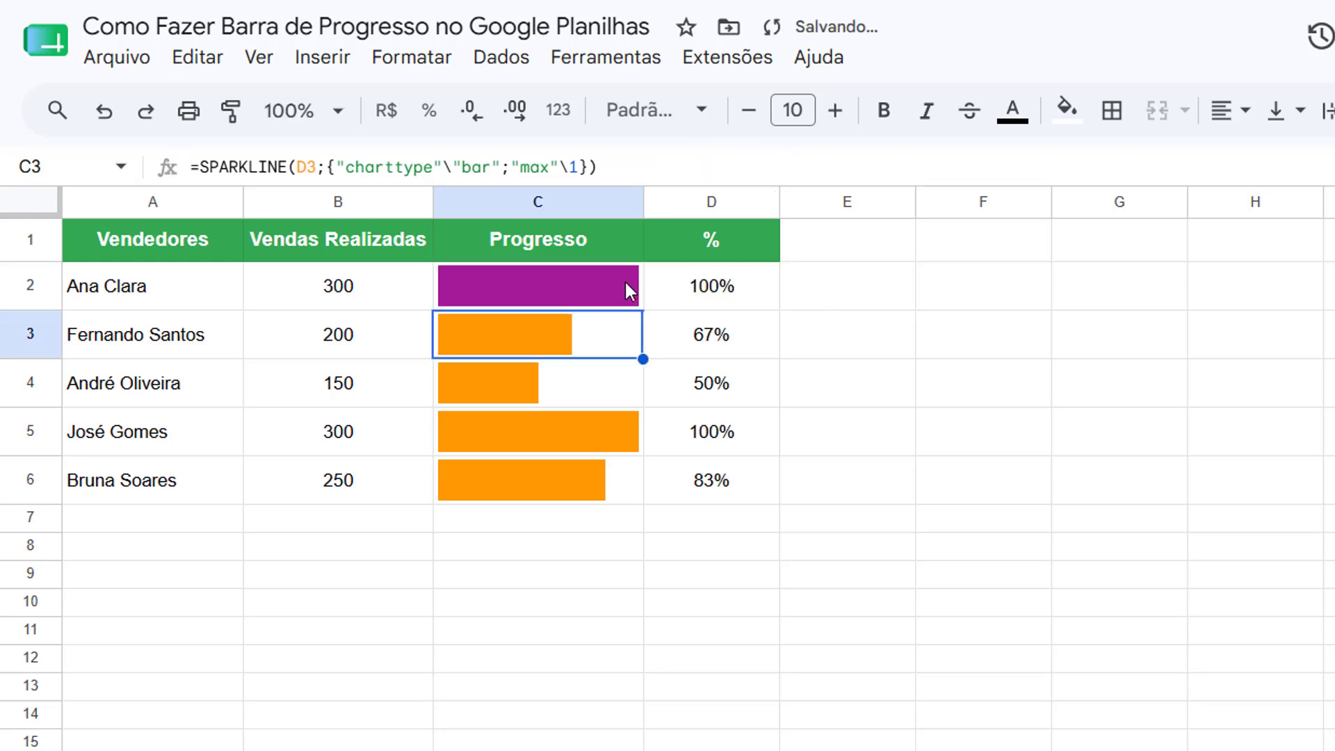
{"action": "left_click", "coordinate": [606, 277]}
{"action": "left_click_drag", "start_coordinate": [643, 311], "coordinate": [620, 484]}
{"action": "left_click", "coordinate": [1329, 518]}
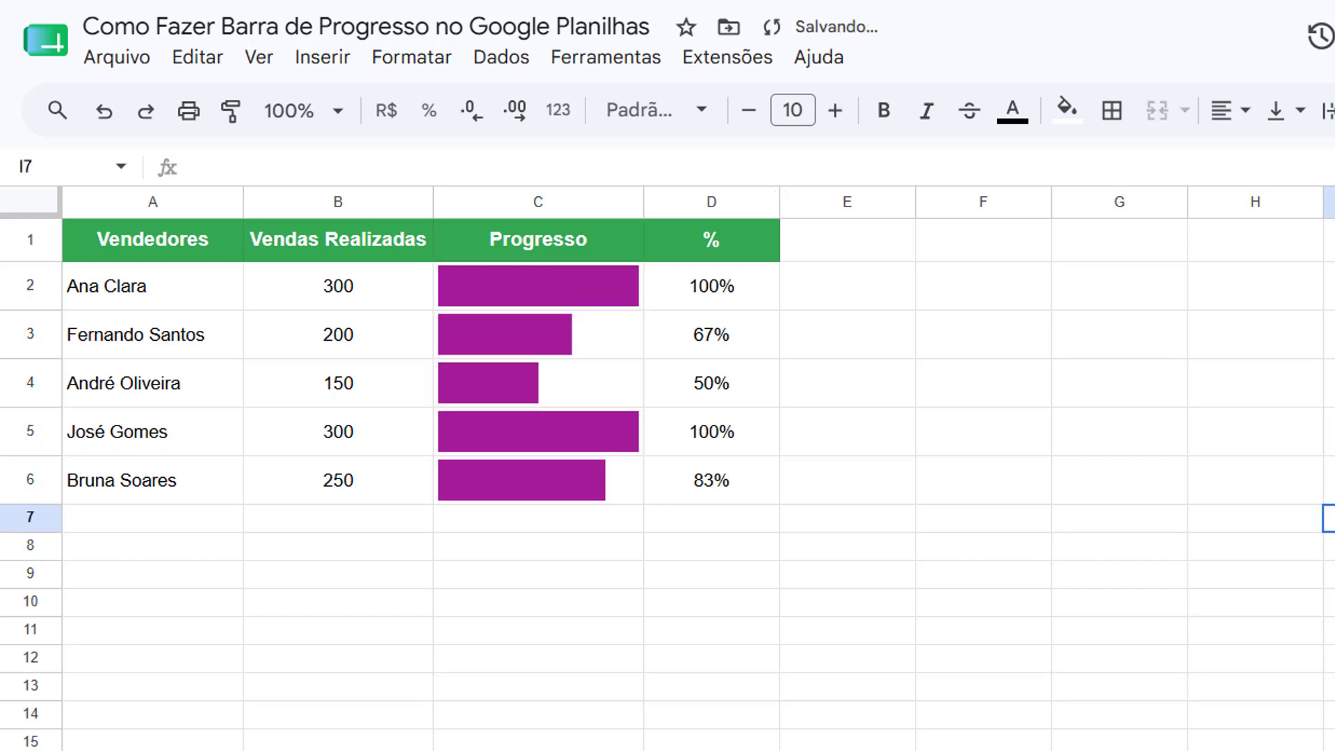